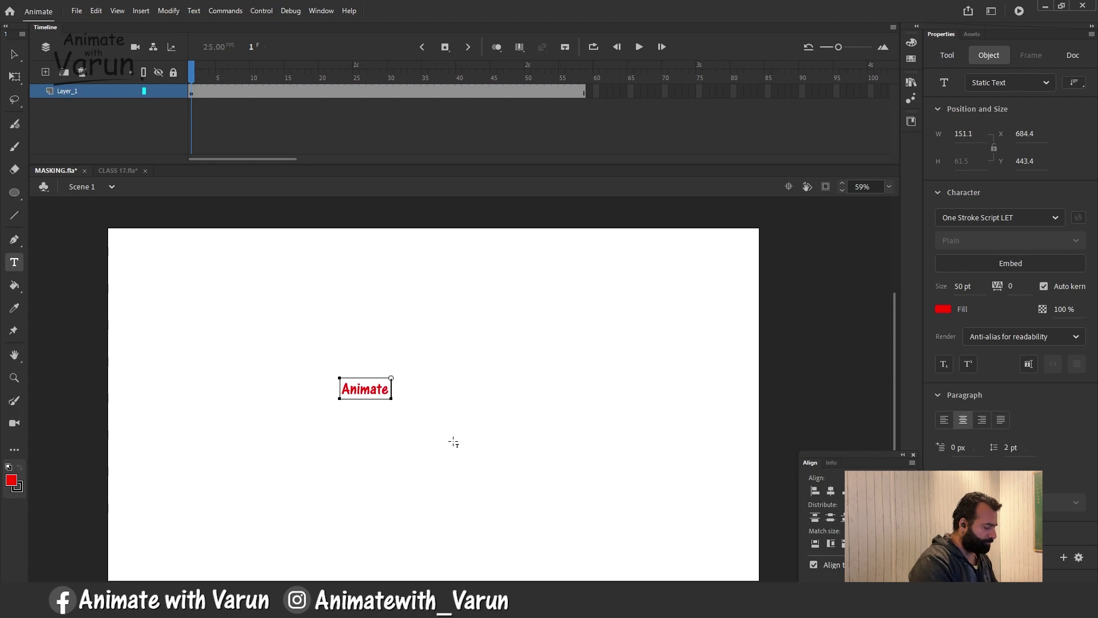
Complete the text as "Animate with Varun" and scale it up proportionally to about 1324 px wide.
{"action": "type", "text": "with"}
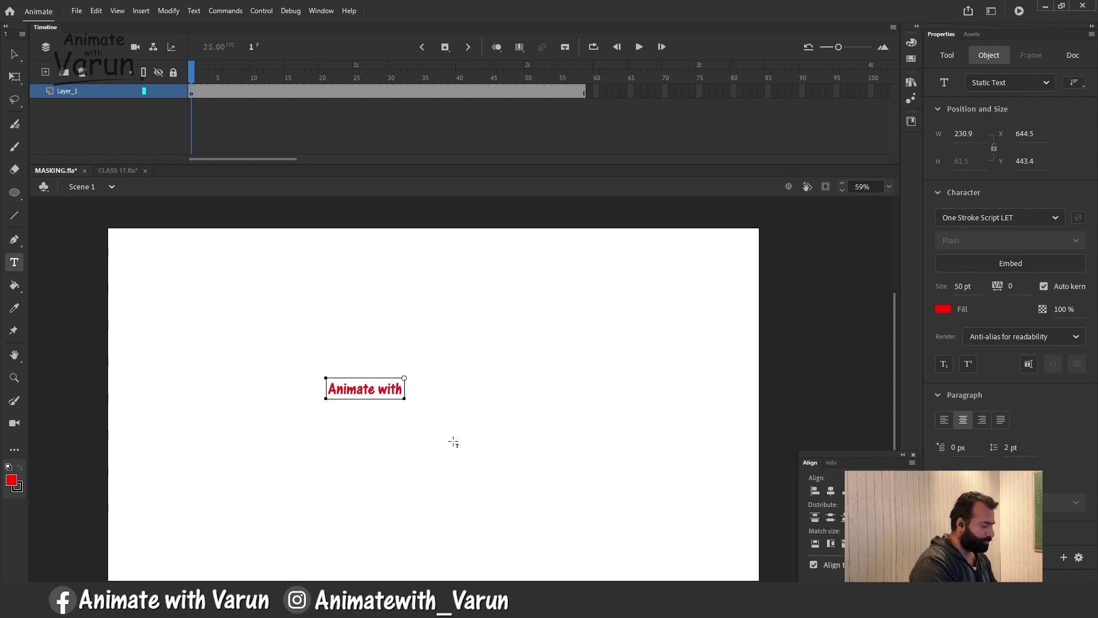
{"action": "type", "text": " Varun"}
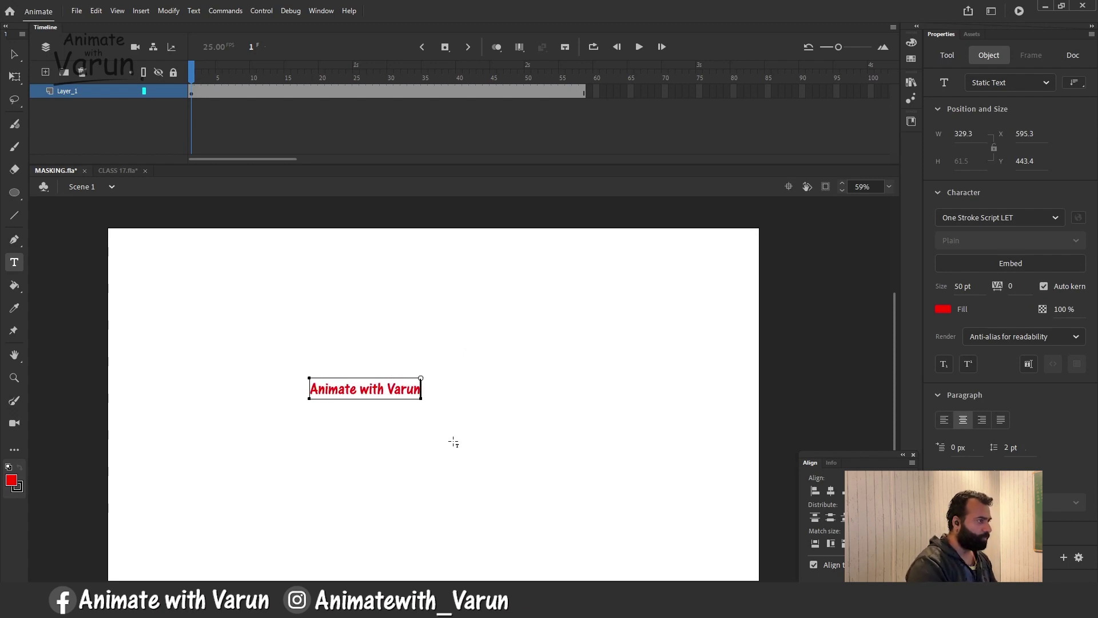
{"action": "left_click", "coordinate": [15, 77]}
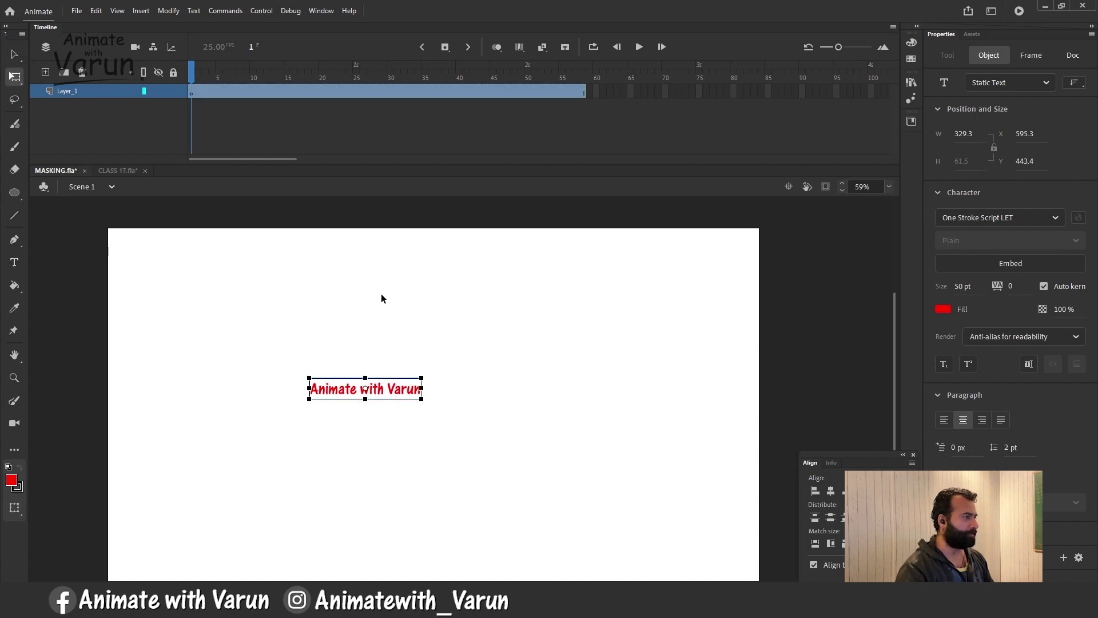
{"action": "left_click_drag", "start_coordinate": [422, 377], "coordinate": [583, 279]}
{"action": "scroll", "coordinate": [495, 354], "scroll_direction": "down", "scroll_amount": 1}
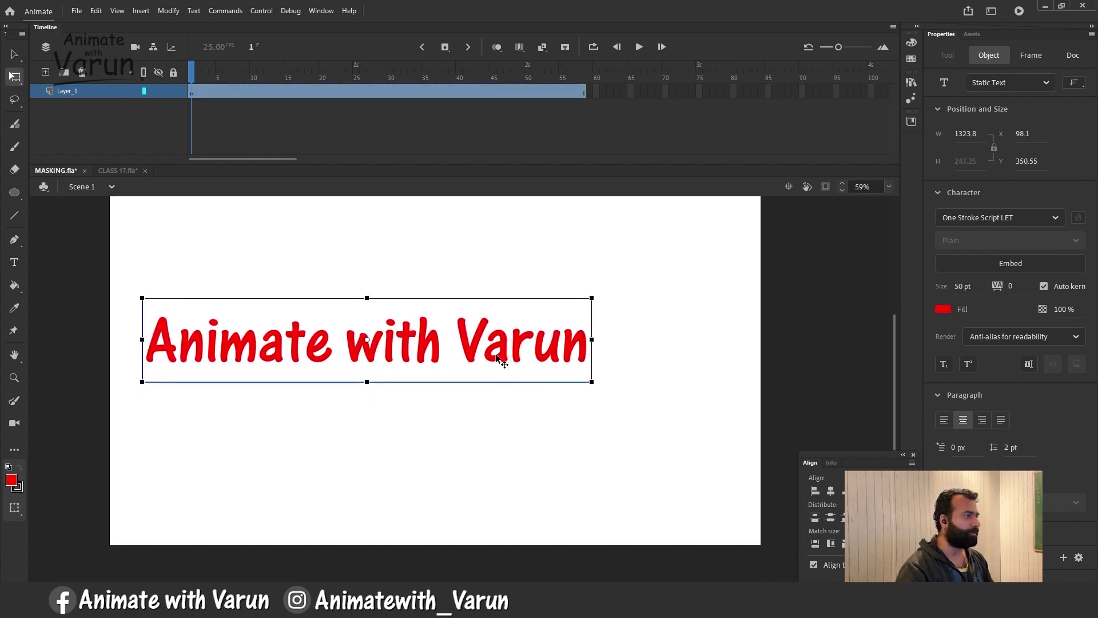
Move the enlarged title text closer to the middle of the stage and change its fill to dark grey.
{"action": "left_click_drag", "start_coordinate": [496, 353], "coordinate": [566, 381]}
{"action": "left_click", "coordinate": [943, 309]}
{"action": "left_click", "coordinate": [766, 352]}
{"action": "left_click", "coordinate": [669, 306]}
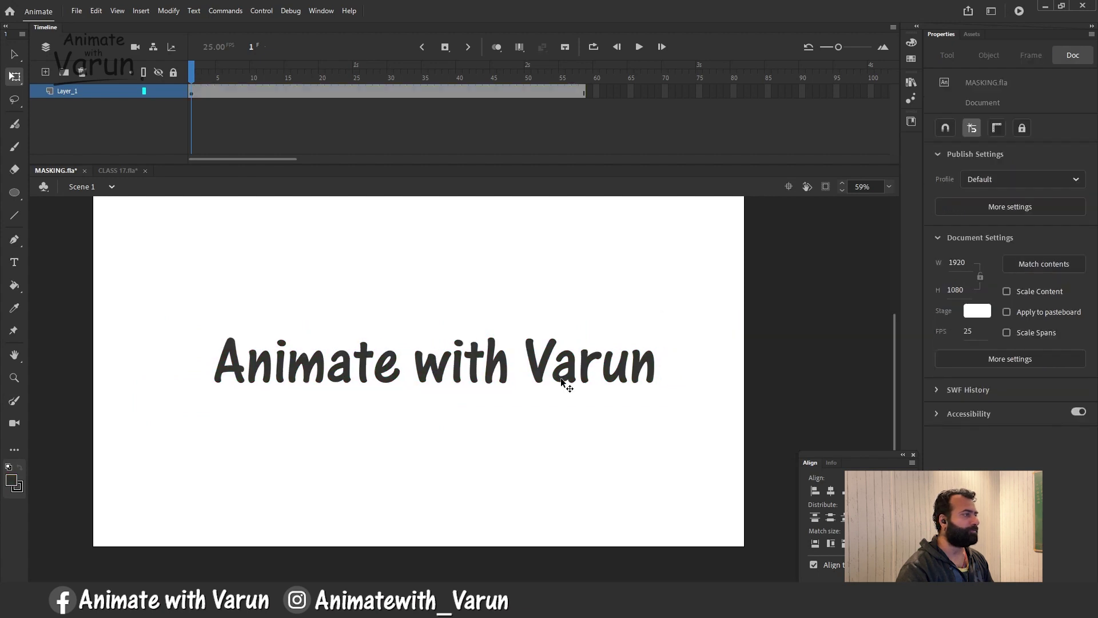
Align the title text to the horizontal and vertical centre of the stage.
{"action": "key", "text": "v"}
{"action": "left_click", "coordinate": [585, 365]}
{"action": "left_click", "coordinate": [831, 492]}
{"action": "left_click", "coordinate": [881, 491]}
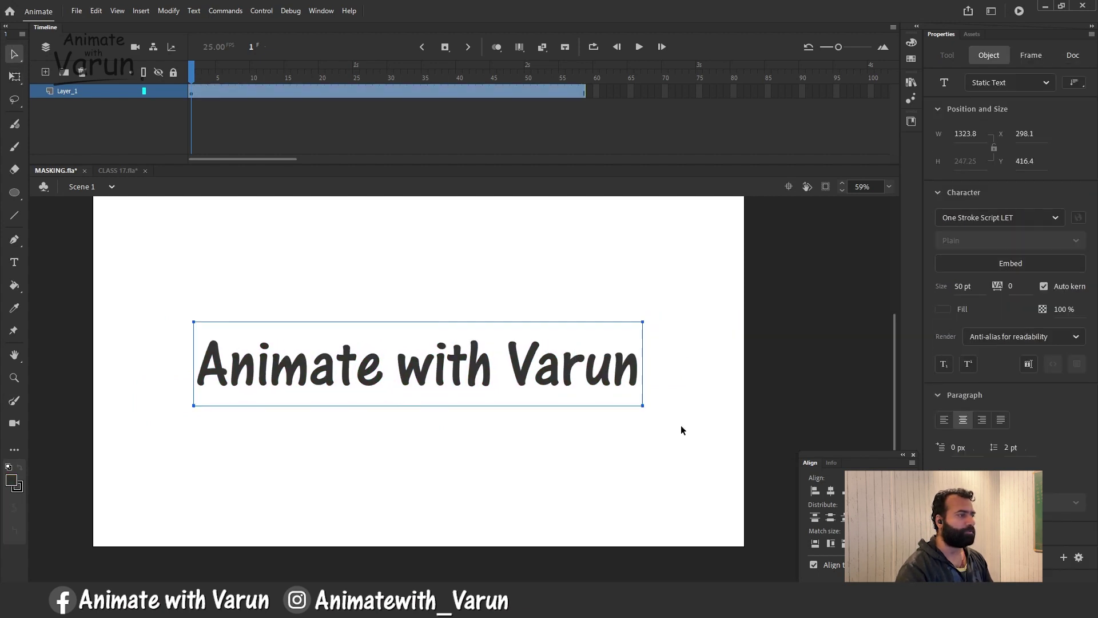
{"action": "left_click_drag", "start_coordinate": [235, 430], "coordinate": [253, 455]}
{"action": "left_click", "coordinate": [346, 295]}
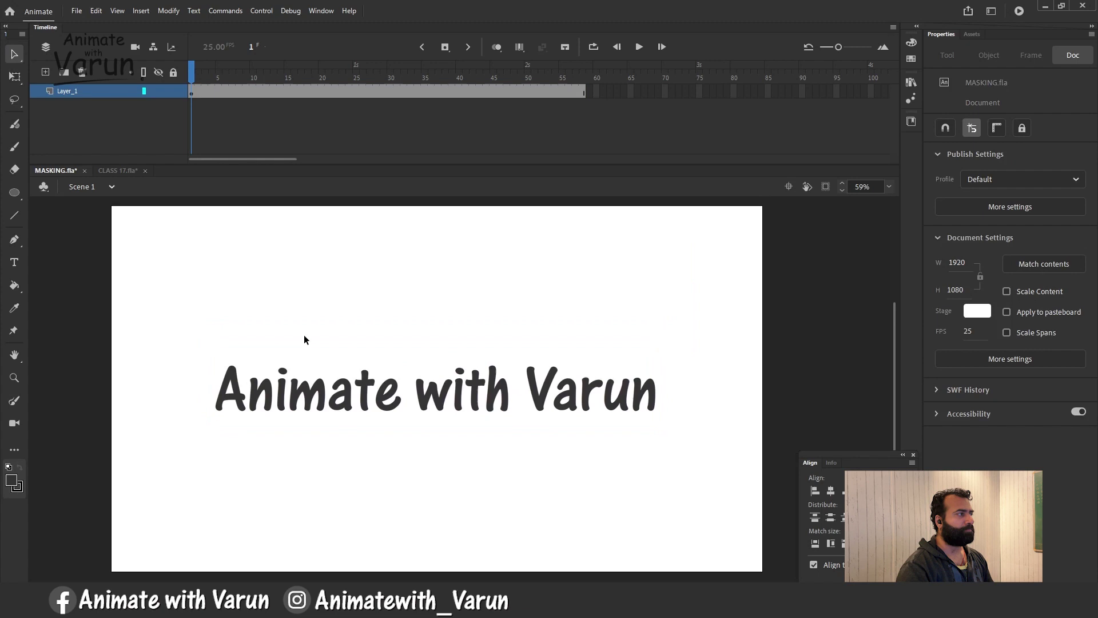
Convert the title text into a graphic symbol.
{"action": "left_click", "coordinate": [45, 71]}
{"action": "key", "text": "ctrl+z"}
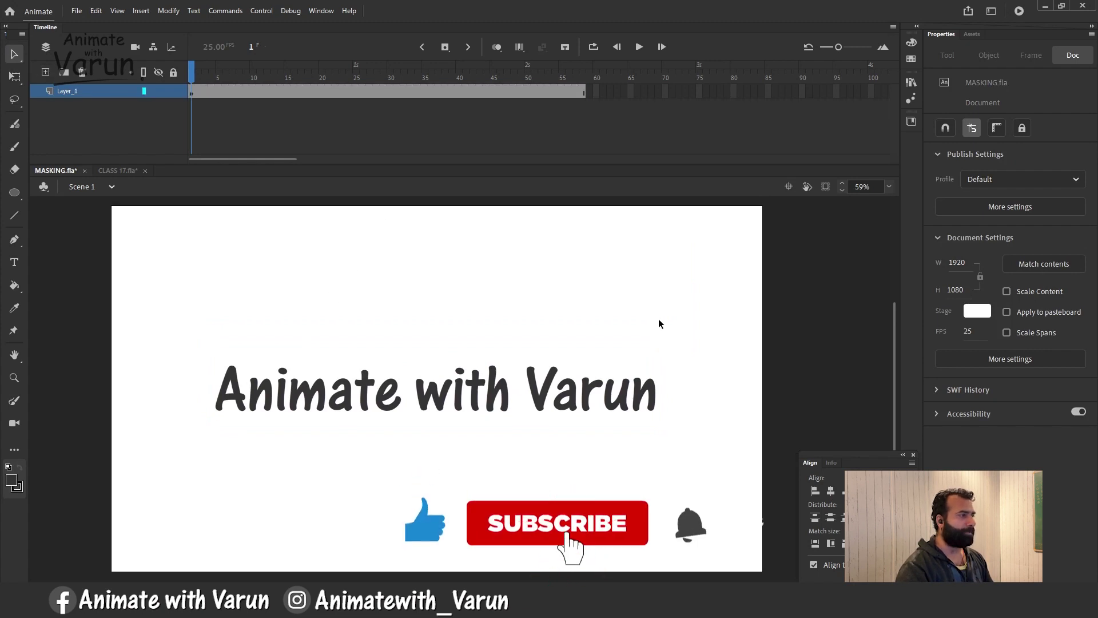
{"action": "left_click", "coordinate": [602, 384]}
{"action": "key", "text": "F8"}
{"action": "key", "text": "Return"}
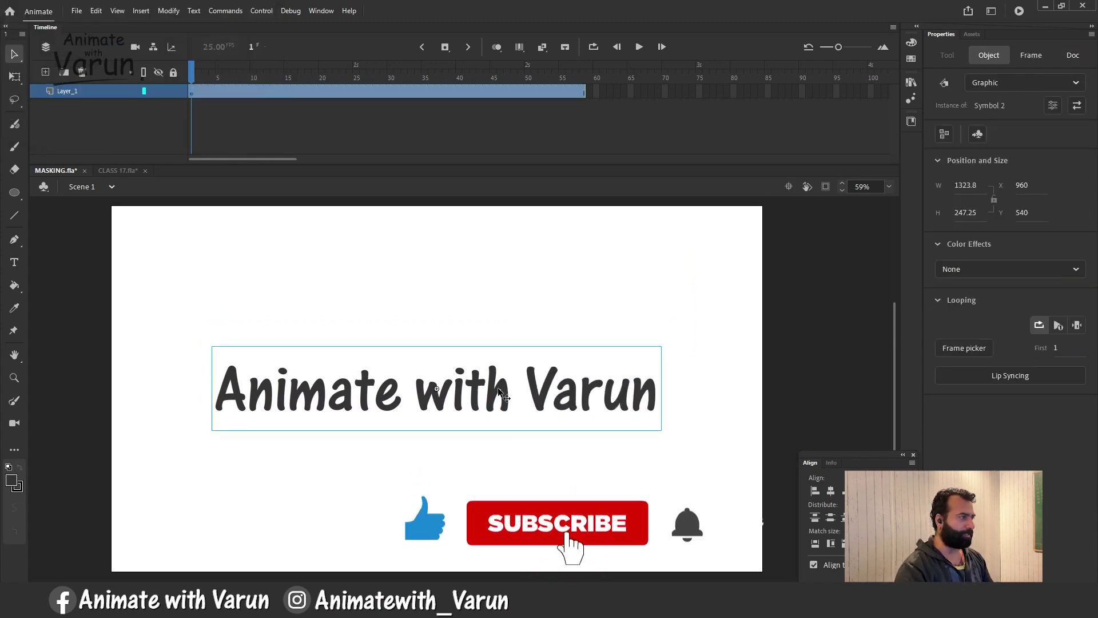
Open the title's graphic symbol for editing and extend its text layer to 70 frames.
{"action": "double_click", "coordinate": [497, 386]}
{"action": "key", "text": "F5"}
{"action": "key", "text": "F5"}
{"action": "key", "text": "F5"}
{"action": "key", "text": "F5"}
{"action": "key", "text": "F5"}
{"action": "key", "text": "F5"}
{"action": "key", "text": "F5"}
{"action": "key", "text": "F5"}
{"action": "key", "text": "F5"}
{"action": "key", "text": "F5"}
{"action": "key", "text": "F5"}
{"action": "key", "text": "F5"}
{"action": "key", "text": "F5"}
{"action": "key", "text": "F5"}
{"action": "key", "text": "F5"}
{"action": "key", "text": "F5"}
{"action": "key", "text": "F5"}
{"action": "key", "text": "F5"}
{"action": "left_click_drag", "start_coordinate": [269, 92], "coordinate": [180, 80]}
{"action": "key", "text": "F5"}
{"action": "key", "text": "F5"}
{"action": "key", "text": "F5"}
{"action": "key", "text": "F5"}
{"action": "key", "text": "F5"}
Add a new layer above the text layer inside the symbol.
{"action": "left_click", "coordinate": [45, 72]}
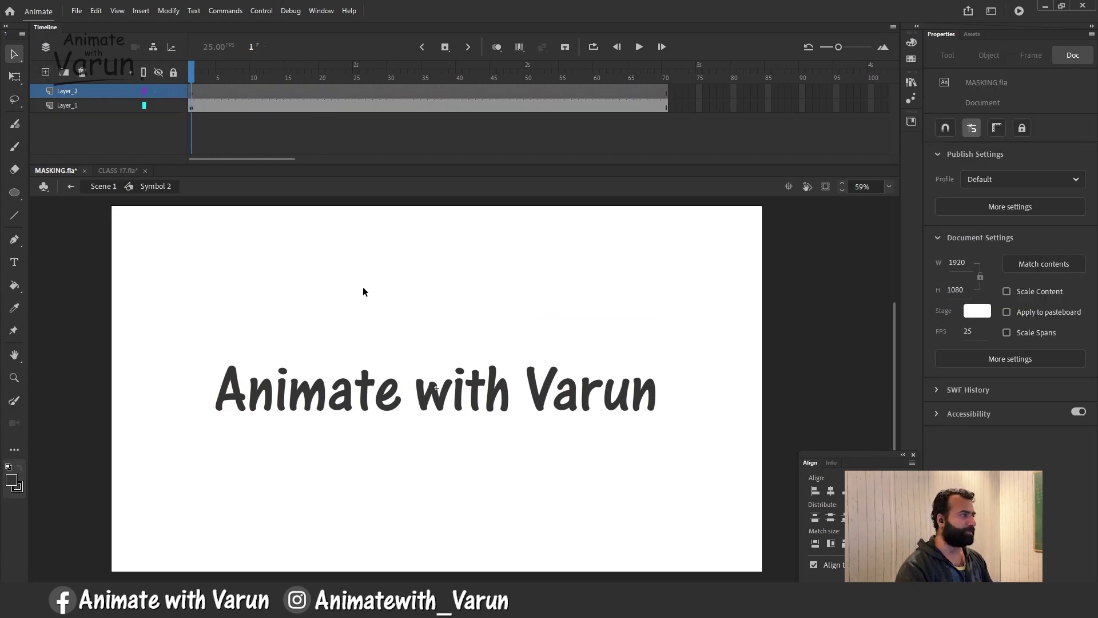
{"action": "left_click_drag", "start_coordinate": [439, 368], "coordinate": [436, 359]}
{"action": "mouse_move", "coordinate": [476, 272]}
{"action": "left_mouse_down"}
{"action": "mouse_move", "coordinate": [478, 297]}
{"action": "mouse_move", "coordinate": [477, 263]}
{"action": "left_mouse_up"}
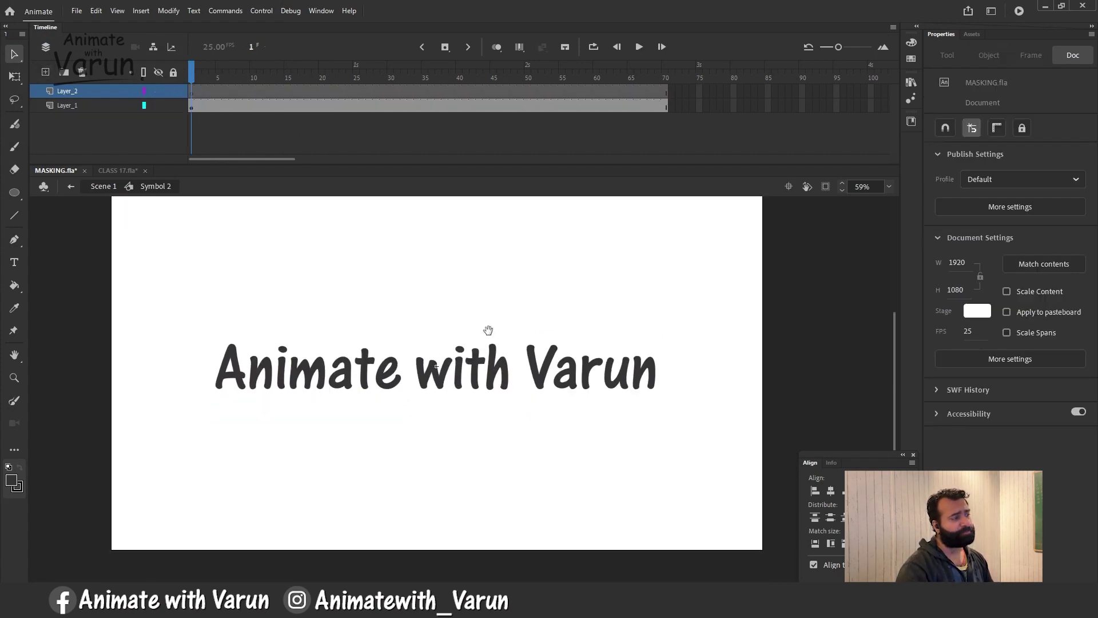
{"action": "left_click_drag", "start_coordinate": [488, 331], "coordinate": [486, 340]}
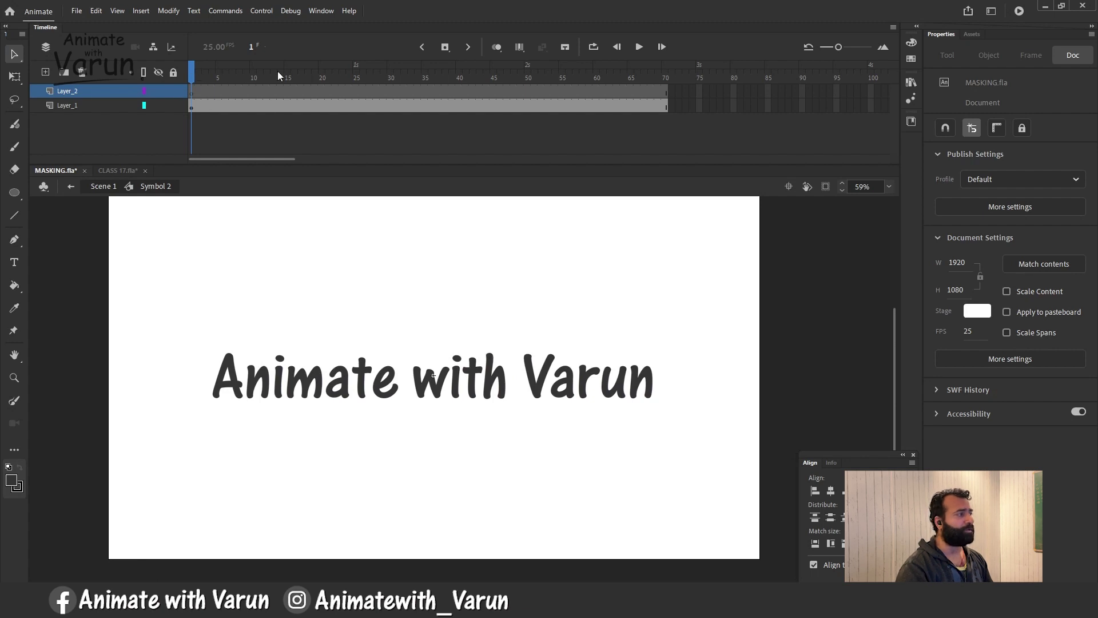
Create a classic tween on Layer_1 and add a keyframe at frame 31.
{"action": "right_click", "coordinate": [206, 107]}
{"action": "left_click", "coordinate": [269, 119]}
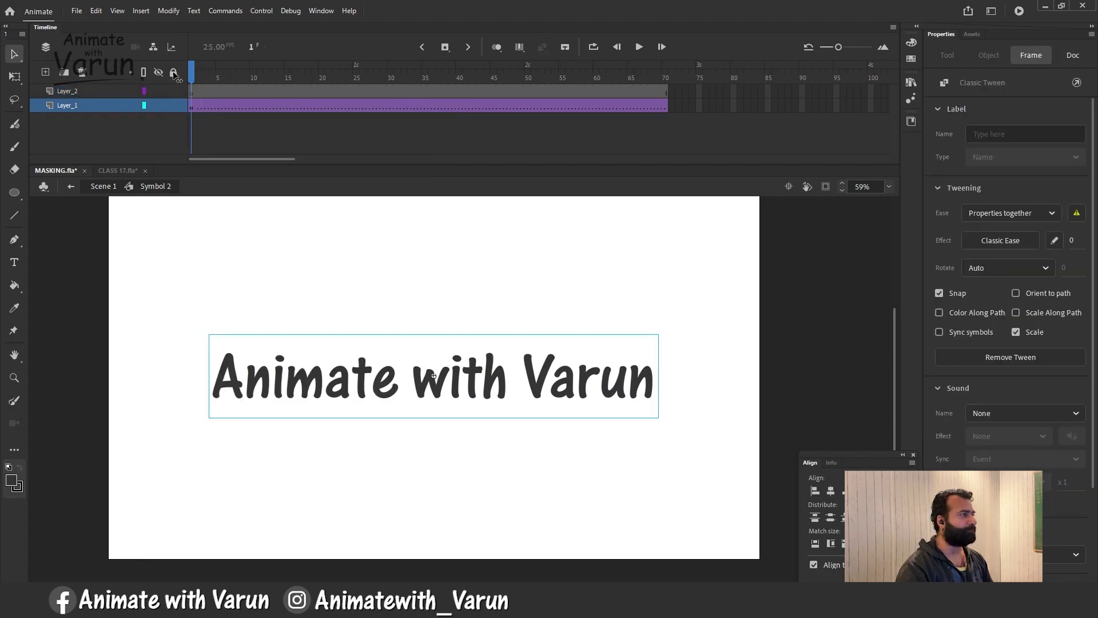
{"action": "left_click", "coordinate": [396, 78]}
{"action": "left_click", "coordinate": [400, 107]}
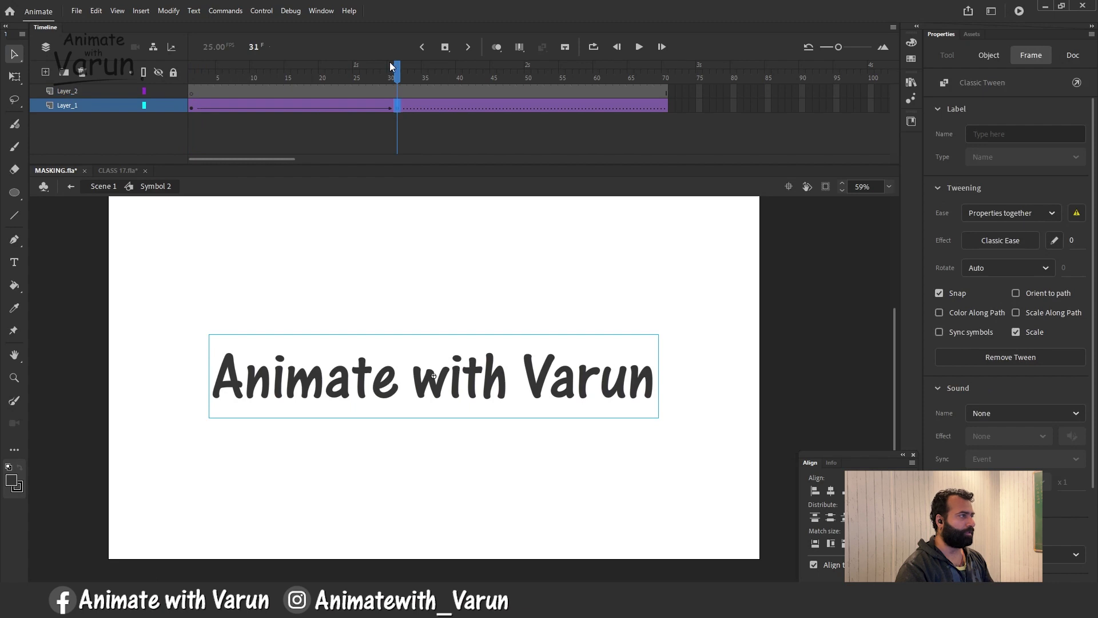
Move the text straight up on the first keyframe of Layer_1 so the tween starts above its end position.
{"action": "left_click", "coordinate": [192, 108]}
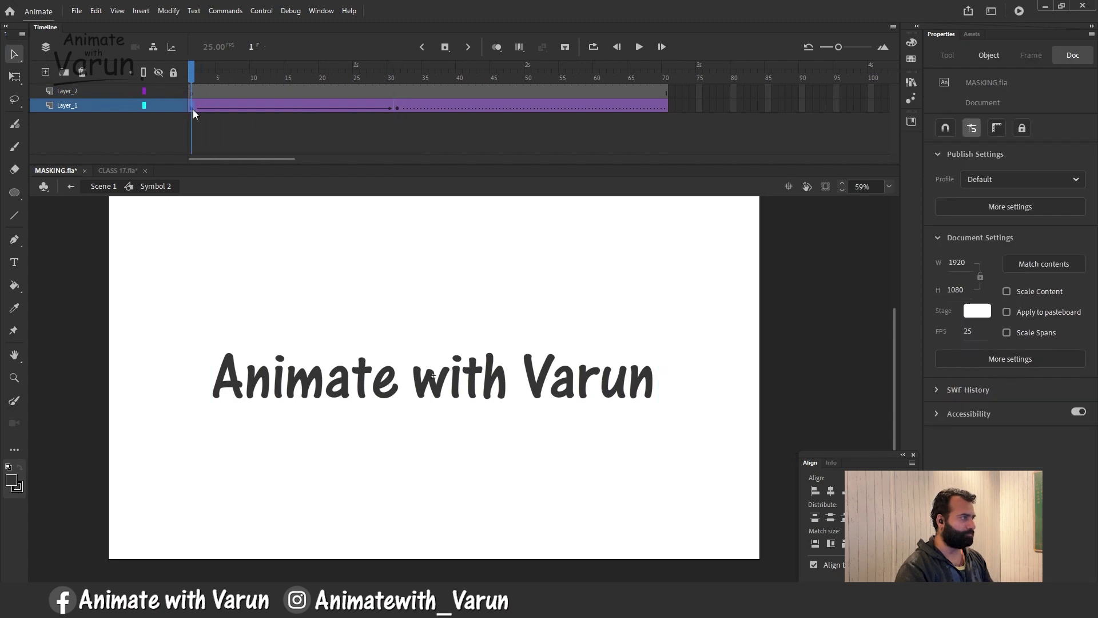
{"action": "key", "text": "shift+Up"}
{"action": "key", "text": "shift+Up"}
{"action": "key", "text": "shift+Up"}
{"action": "key", "text": "shift+Up"}
{"action": "key", "text": "shift+Up"}
{"action": "key", "text": "shift+Up"}
{"action": "key", "text": "shift+Up"}
{"action": "key", "text": "shift+Up"}
{"action": "key", "text": "shift+Up"}
{"action": "key", "text": "shift+Up"}
{"action": "key", "text": "shift+Up"}
{"action": "key", "text": "shift+Up"}
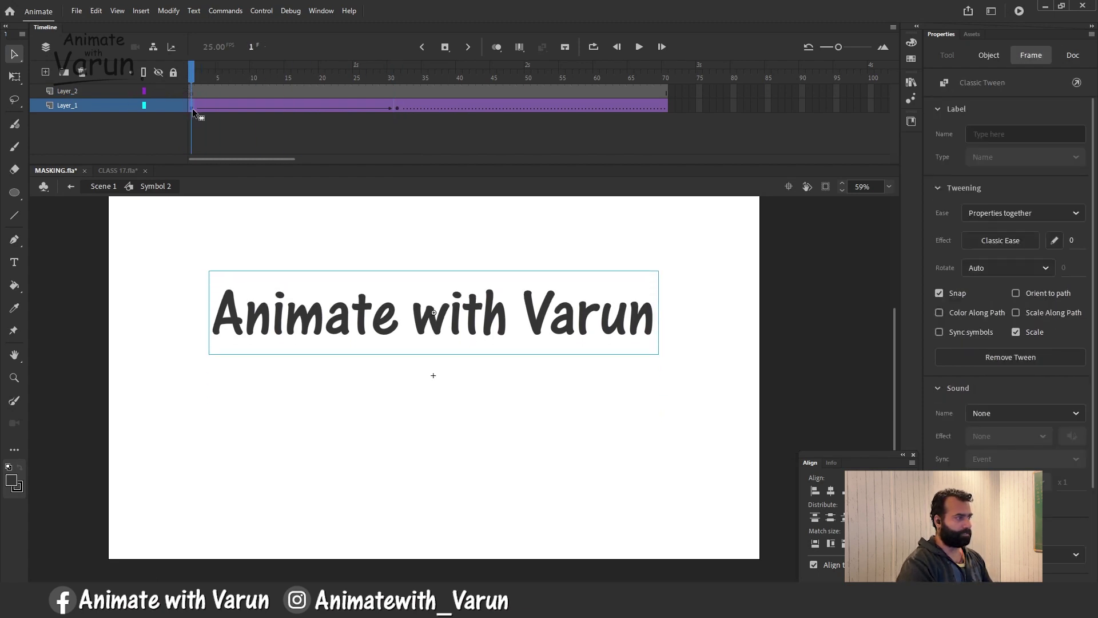
Remove ten frames from the tween so its second keyframe sits at frame 21, and play back the animation.
{"action": "left_click_drag", "start_coordinate": [192, 76], "coordinate": [164, 79]}
{"action": "key", "text": "shift+F5"}
{"action": "key", "text": "shift+F5"}
{"action": "key", "text": "shift+F5"}
{"action": "key", "text": "shift+F5"}
{"action": "key", "text": "shift+F5"}
{"action": "key", "text": "shift+F5"}
{"action": "key", "text": "shift+F5"}
{"action": "key", "text": "shift+F5"}
{"action": "key", "text": "shift+F5"}
{"action": "key", "text": "shift+F5"}
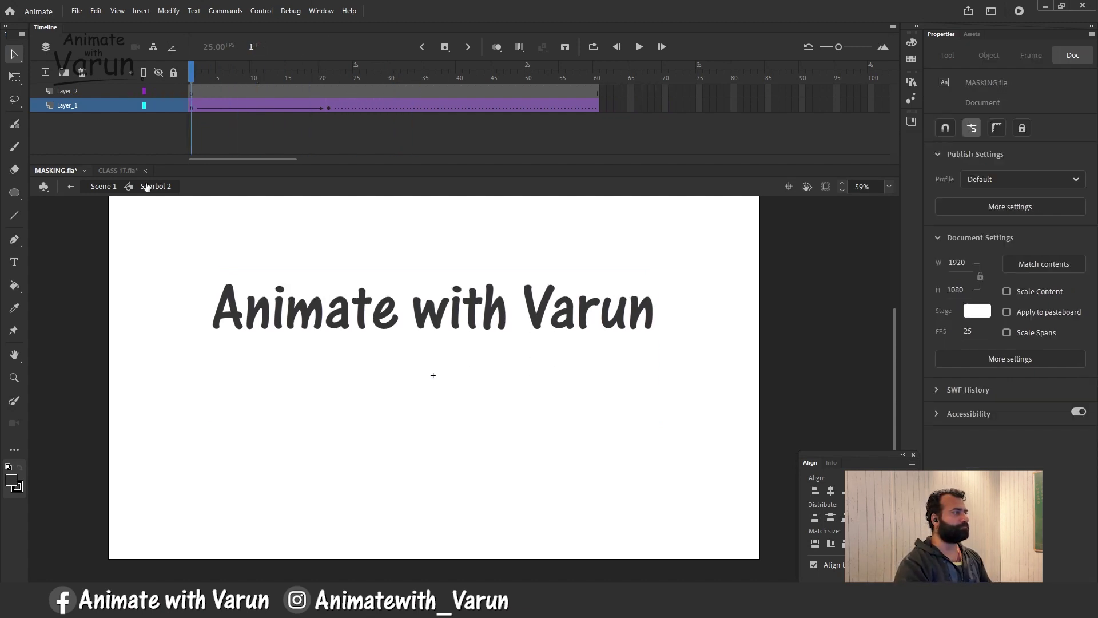
{"action": "key", "text": "Return"}
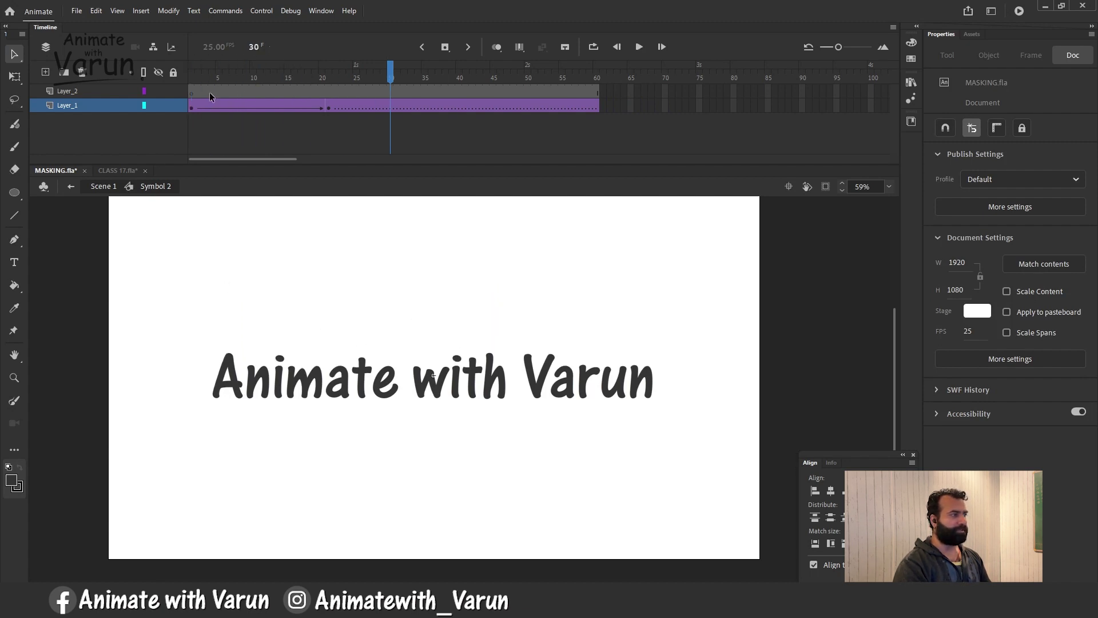
{"action": "key", "text": "Return"}
{"action": "left_click", "coordinate": [330, 109]}
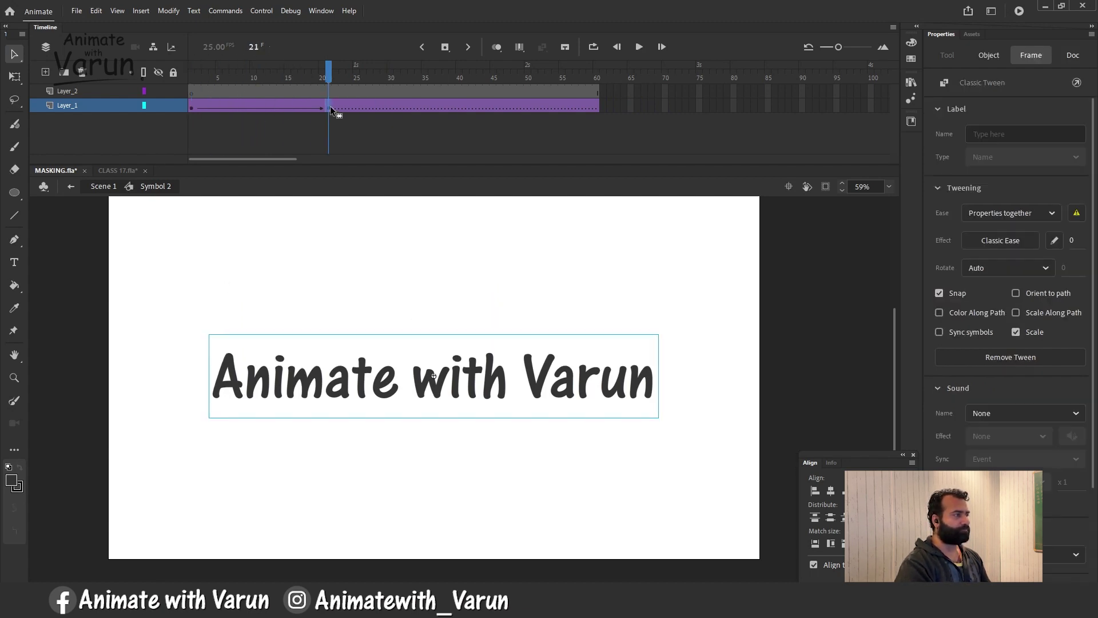
{"action": "left_click_drag", "start_coordinate": [293, 75], "coordinate": [142, 107]}
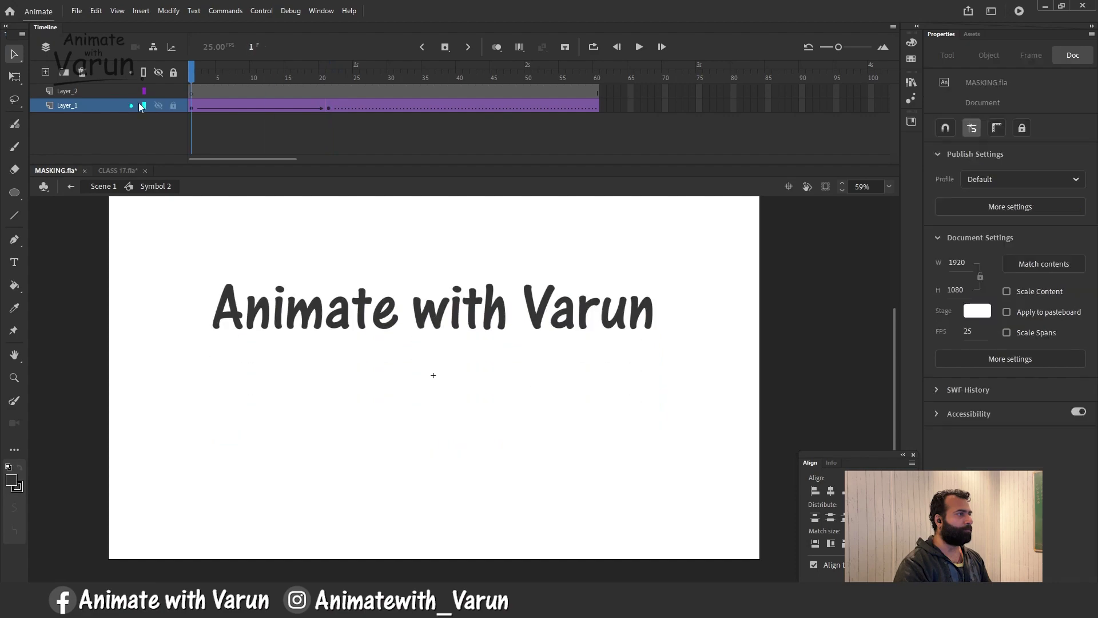
{"action": "key", "text": "Return"}
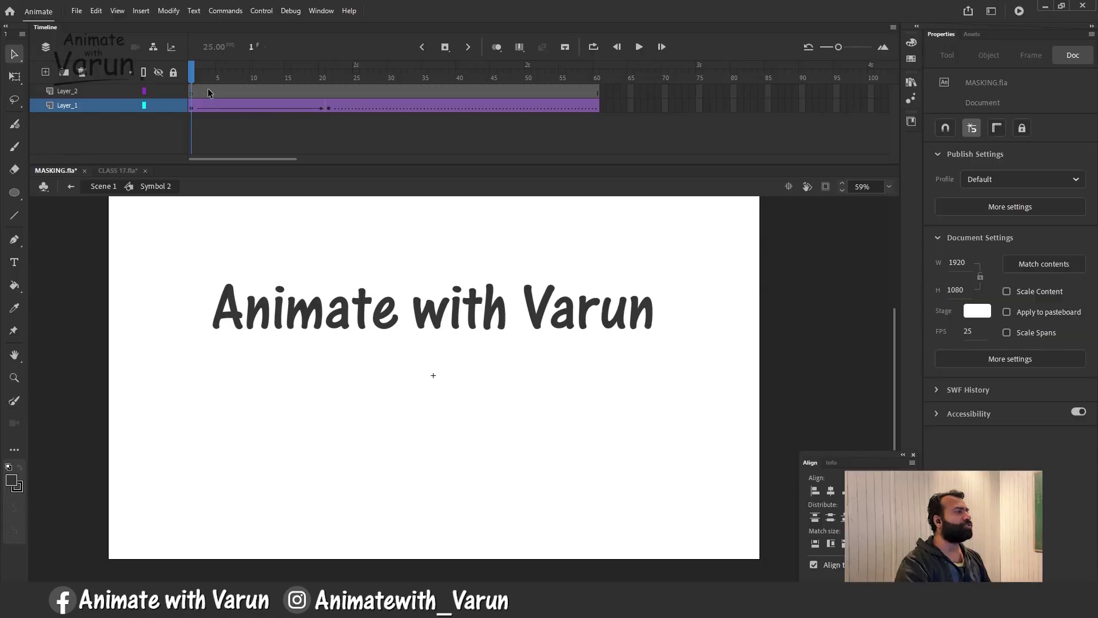
Draw a rectangle about 1369 by 221 px on frame 1 of Layer_2, covering the raised text.
{"action": "right_click", "coordinate": [208, 91]}
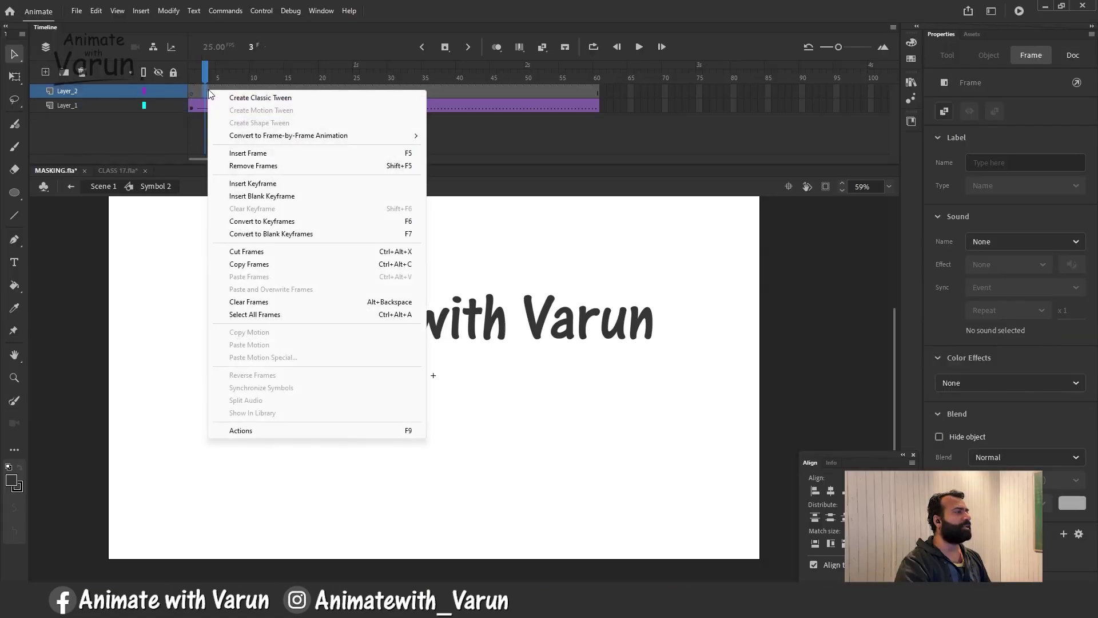
{"action": "left_click", "coordinate": [170, 243]}
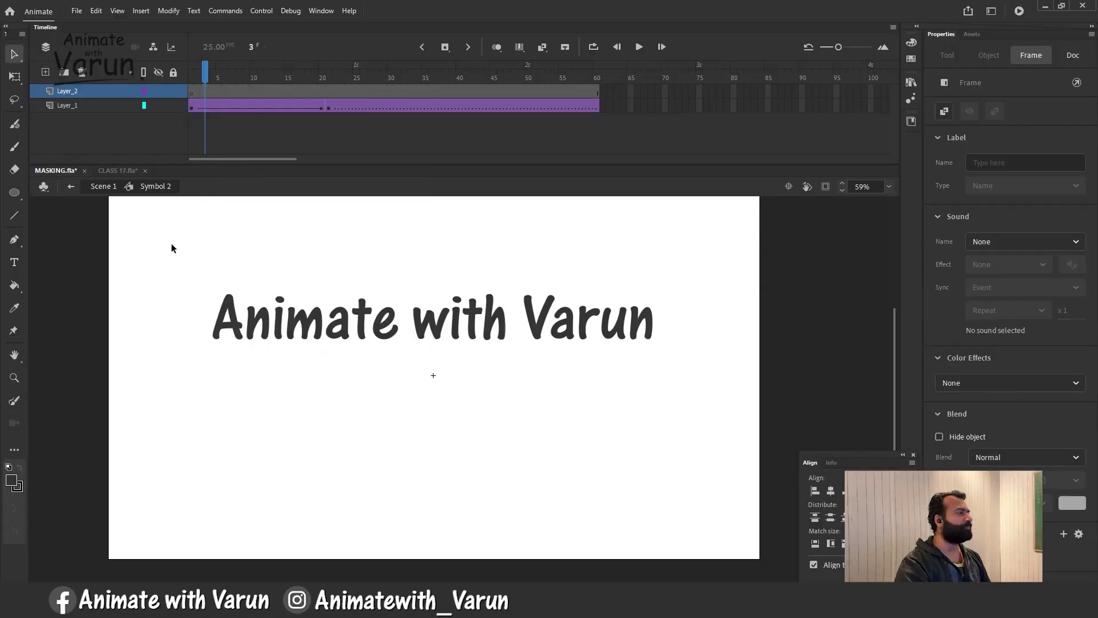
{"action": "left_click", "coordinate": [12, 194]}
{"action": "left_click", "coordinate": [68, 191]}
{"action": "left_click_drag", "start_coordinate": [199, 270], "coordinate": [665, 344]}
{"action": "key", "text": "v"}
Delete the rectangle's outline stroke and select its remaining fill.
{"action": "double_click", "coordinate": [587, 278]}
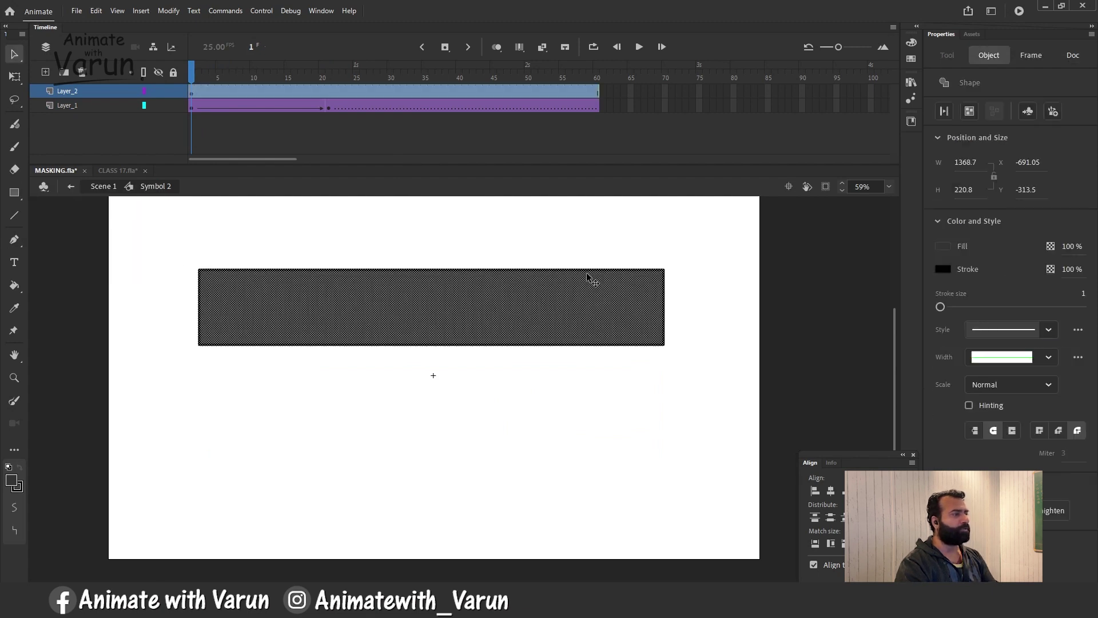
{"action": "left_click", "coordinate": [591, 262]}
{"action": "double_click", "coordinate": [589, 270]}
{"action": "key", "text": "Delete"}
{"action": "left_click", "coordinate": [595, 281]}
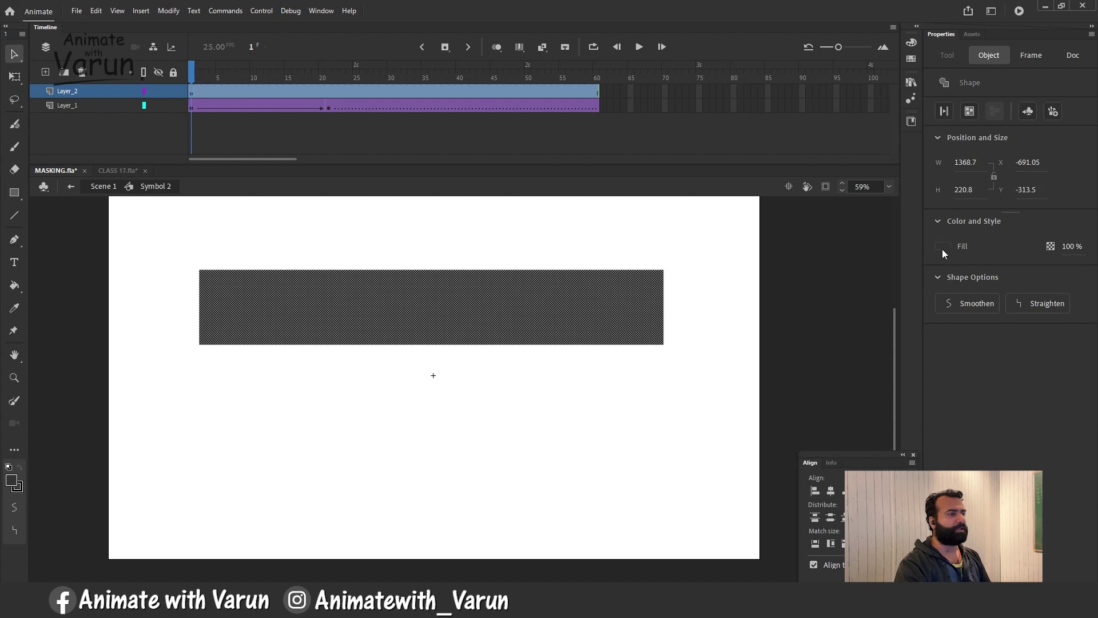
Change the rectangle's fill to red and deselect it.
{"action": "left_click", "coordinate": [943, 246]}
{"action": "left_click", "coordinate": [750, 327]}
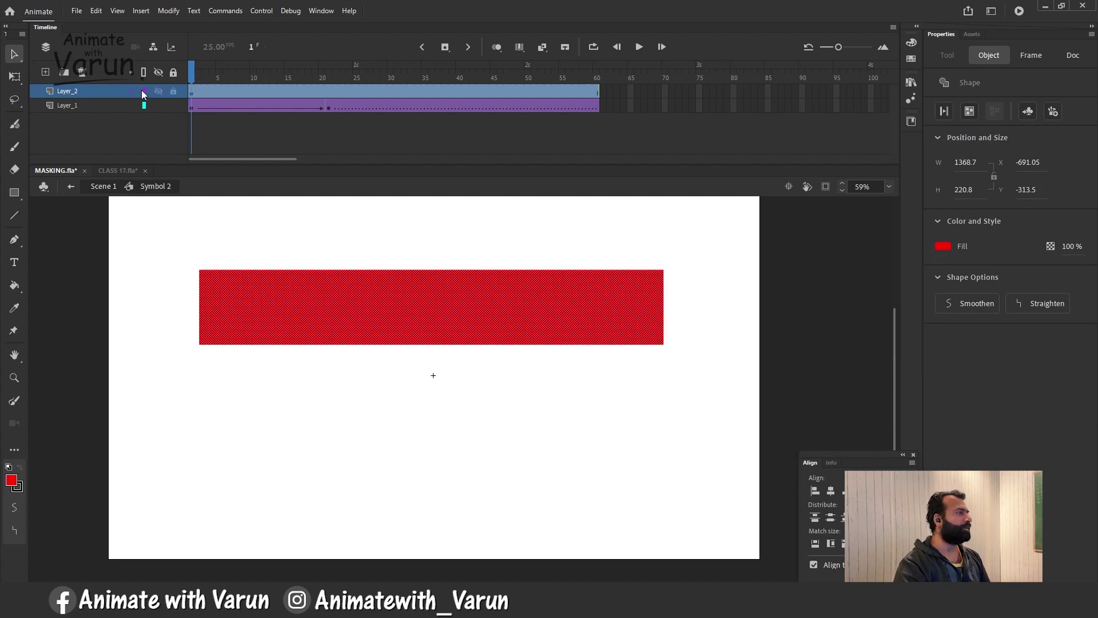
{"action": "key", "text": "Escape"}
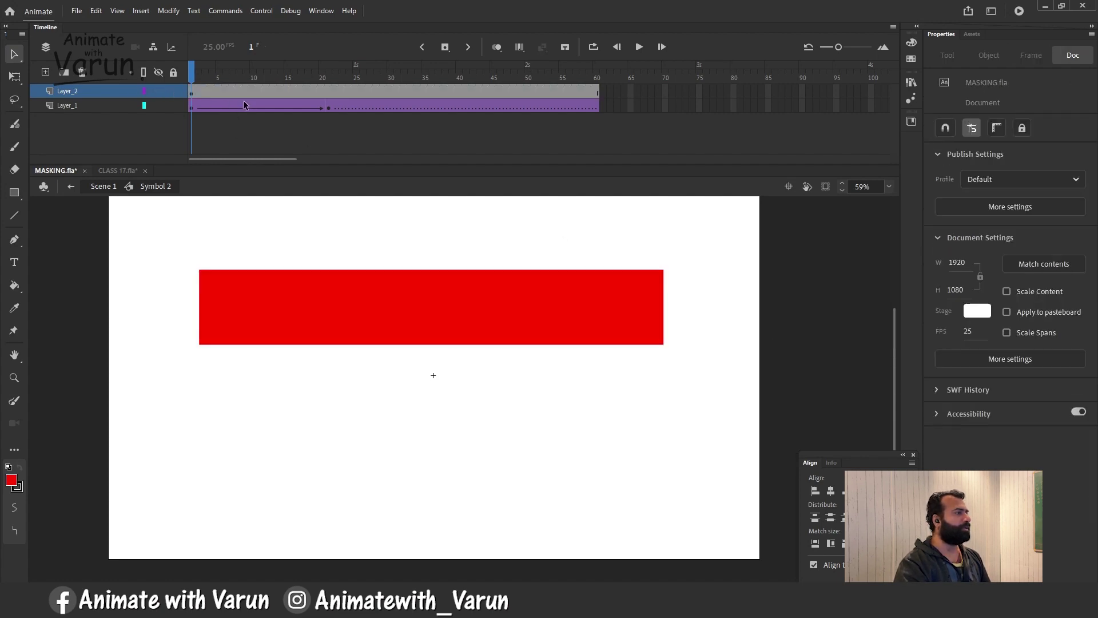
Convert Layer_2 into a mask for Layer_1 and scrub through the masked tween.
{"action": "right_click", "coordinate": [113, 97]}
{"action": "left_click", "coordinate": [152, 283]}
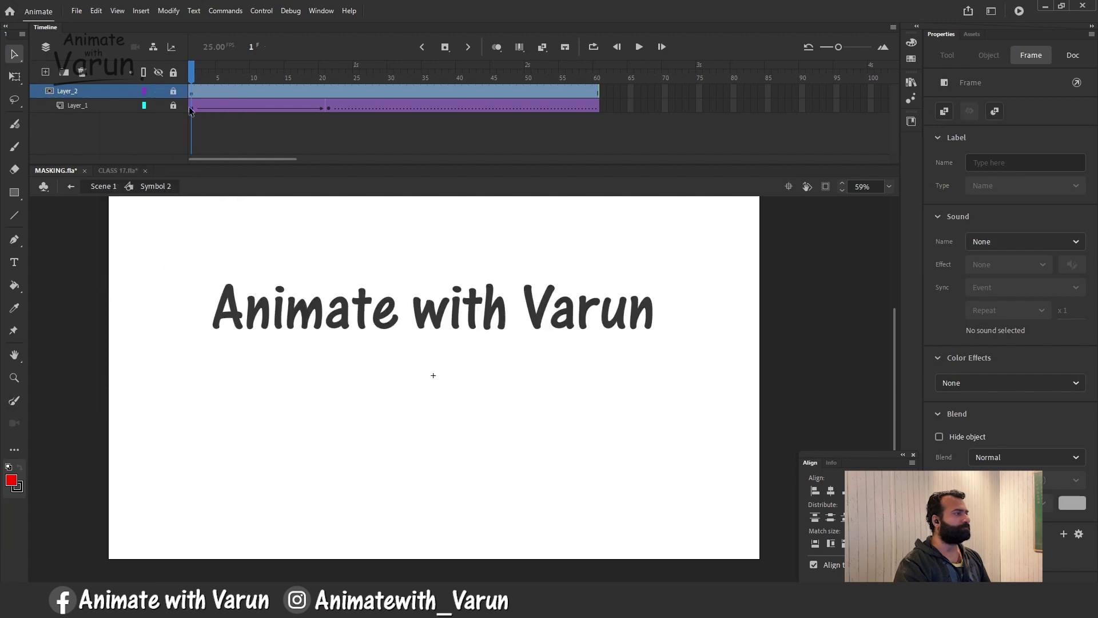
{"action": "left_click_drag", "start_coordinate": [196, 76], "coordinate": [180, 97]}
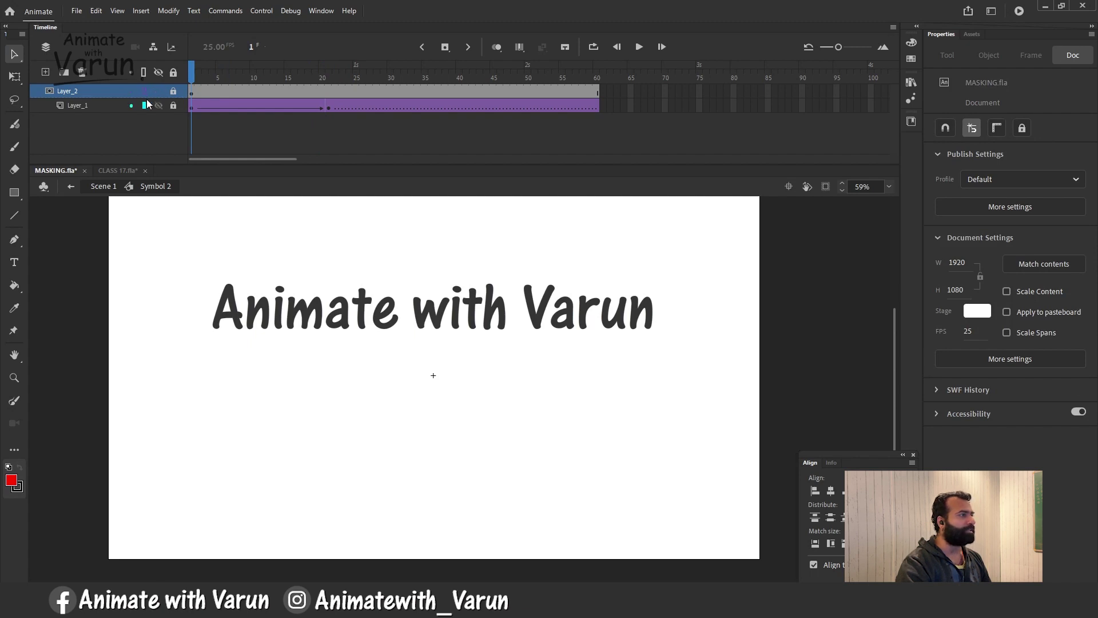
Unlock the mask layer, display its rectangle as an outline, and scrub the tween to compare the text's path with the mask area.
{"action": "left_click", "coordinate": [174, 92]}
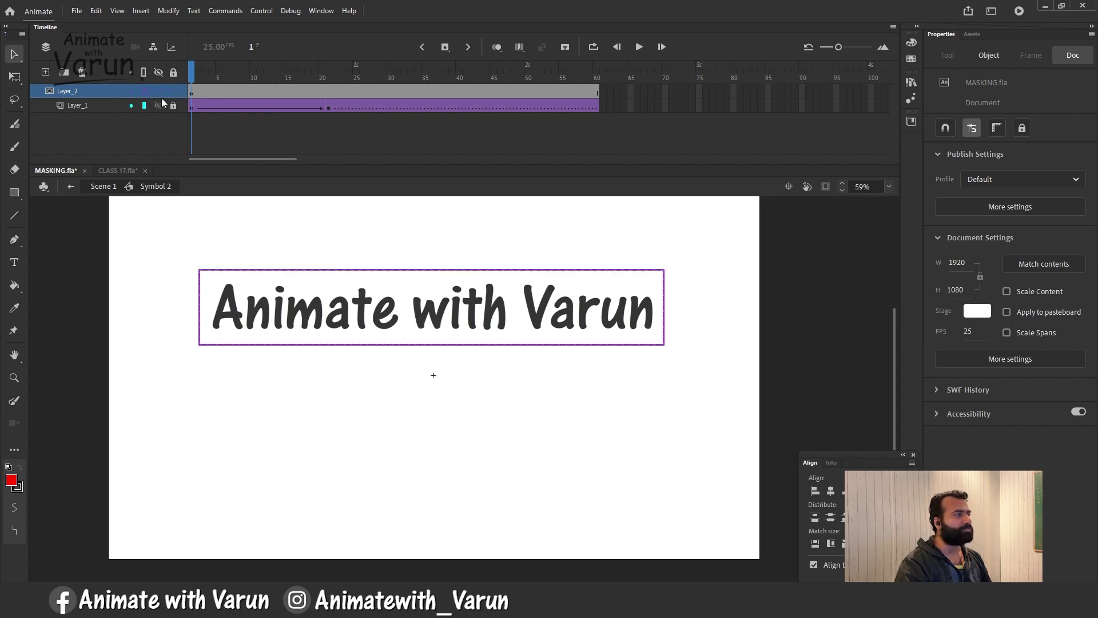
{"action": "left_click", "coordinate": [143, 93]}
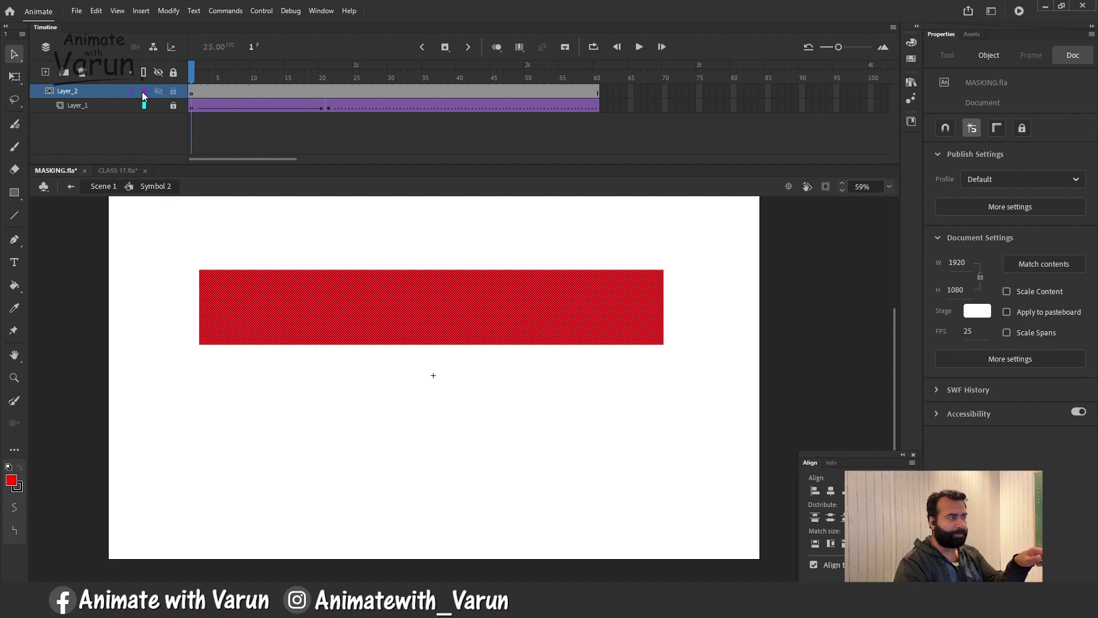
{"action": "left_click", "coordinate": [143, 91]}
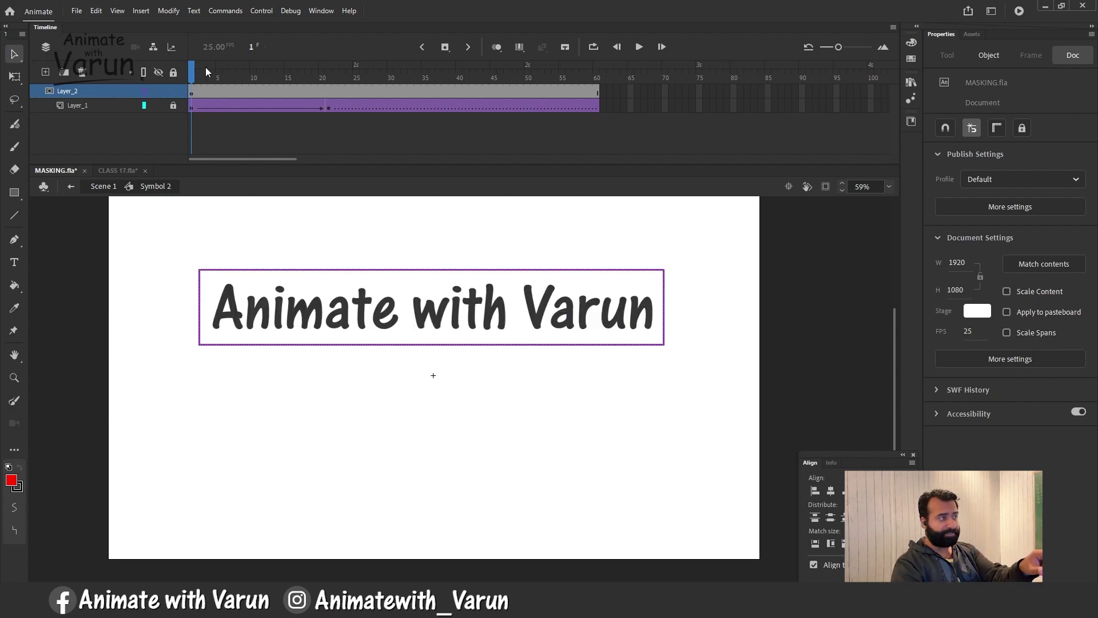
{"action": "left_click_drag", "start_coordinate": [205, 67], "coordinate": [306, 85]}
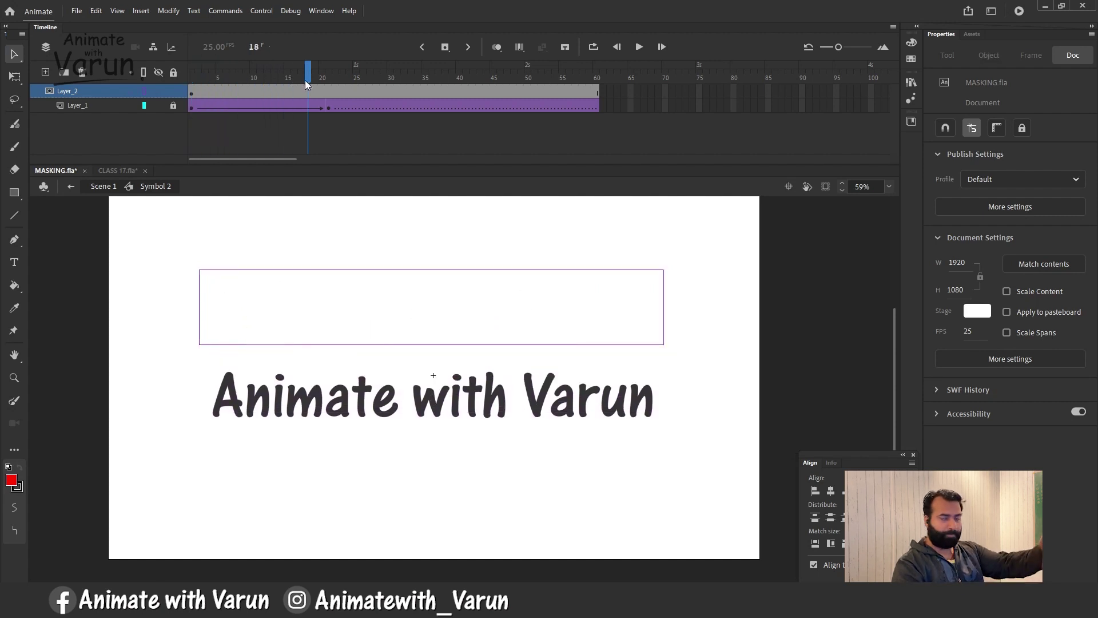
{"action": "left_click", "coordinate": [329, 106]}
{"action": "left_click", "coordinate": [192, 107]}
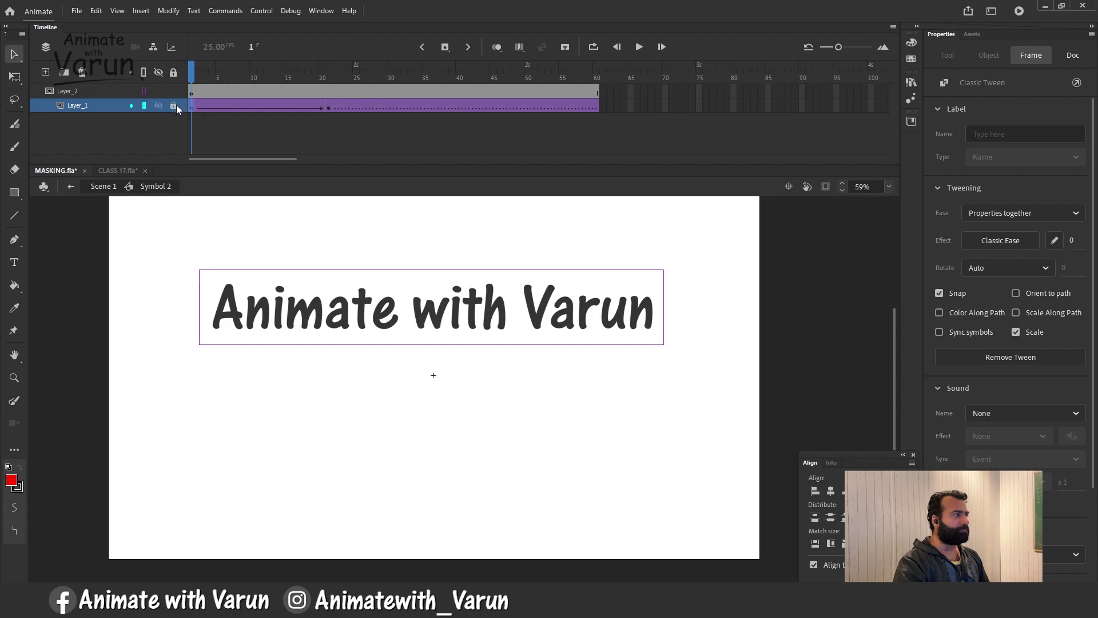
{"action": "mouse_move", "coordinate": [195, 75]}
{"action": "left_mouse_down"}
{"action": "mouse_move", "coordinate": [363, 80]}
{"action": "mouse_move", "coordinate": [189, 82]}
{"action": "left_mouse_up"}
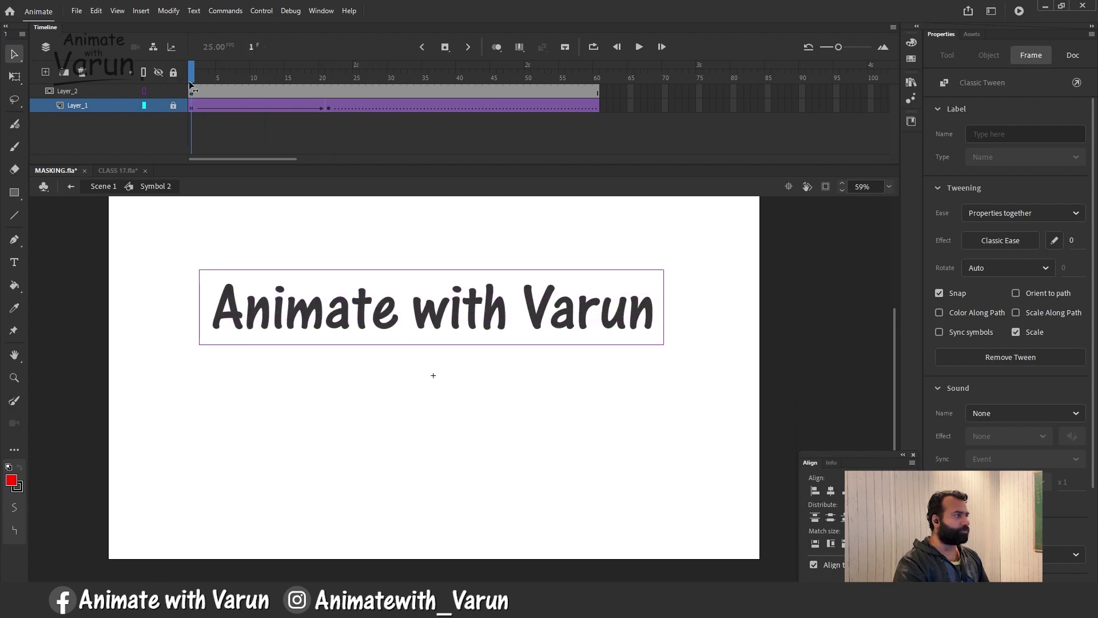
Nudge the frame 21 title text up until it sits just below the mask rectangle, and play back the tween.
{"action": "left_click", "coordinate": [179, 115]}
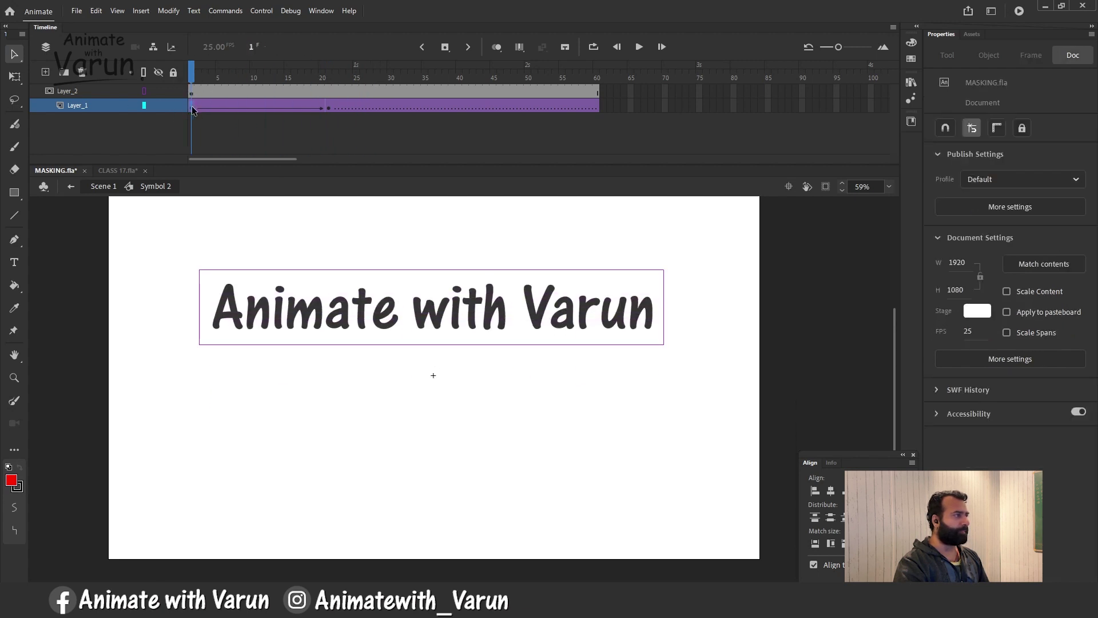
{"action": "left_click", "coordinate": [193, 108]}
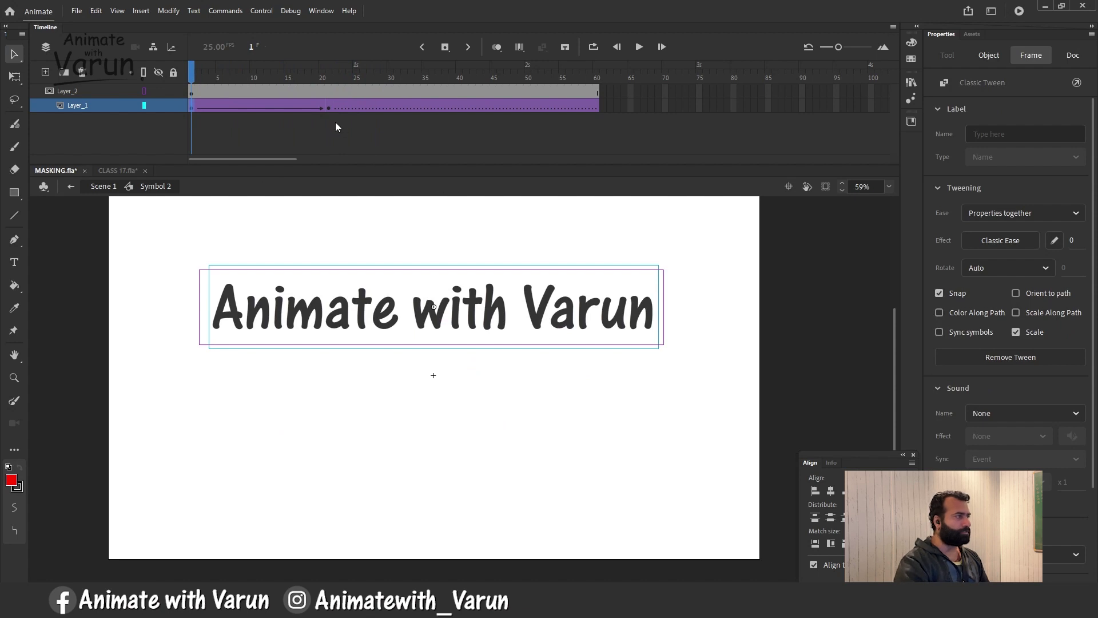
{"action": "left_click", "coordinate": [329, 109]}
{"action": "key", "text": "shift+Up"}
{"action": "key", "text": "shift+Up"}
{"action": "key", "text": "shift+Up"}
{"action": "key", "text": "shift+Up"}
{"action": "key", "text": "shift+Up"}
{"action": "key", "text": "shift+Up"}
{"action": "key", "text": "shift+Up"}
{"action": "key", "text": "shift+Up"}
{"action": "key", "text": "shift+Up"}
{"action": "key", "text": "shift+Up"}
{"action": "key", "text": "shift+Up"}
{"action": "key", "text": "shift+Up"}
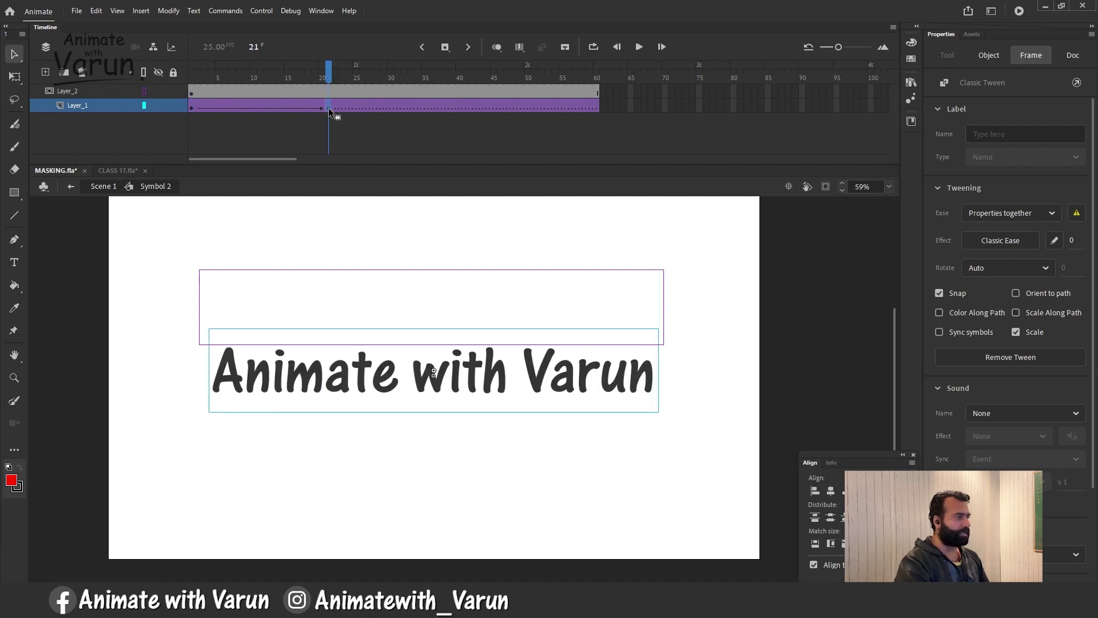
{"action": "key", "text": "Down"}
{"action": "key", "text": "Down"}
{"action": "key", "text": "Down"}
{"action": "key", "text": "Down"}
{"action": "key", "text": "Down"}
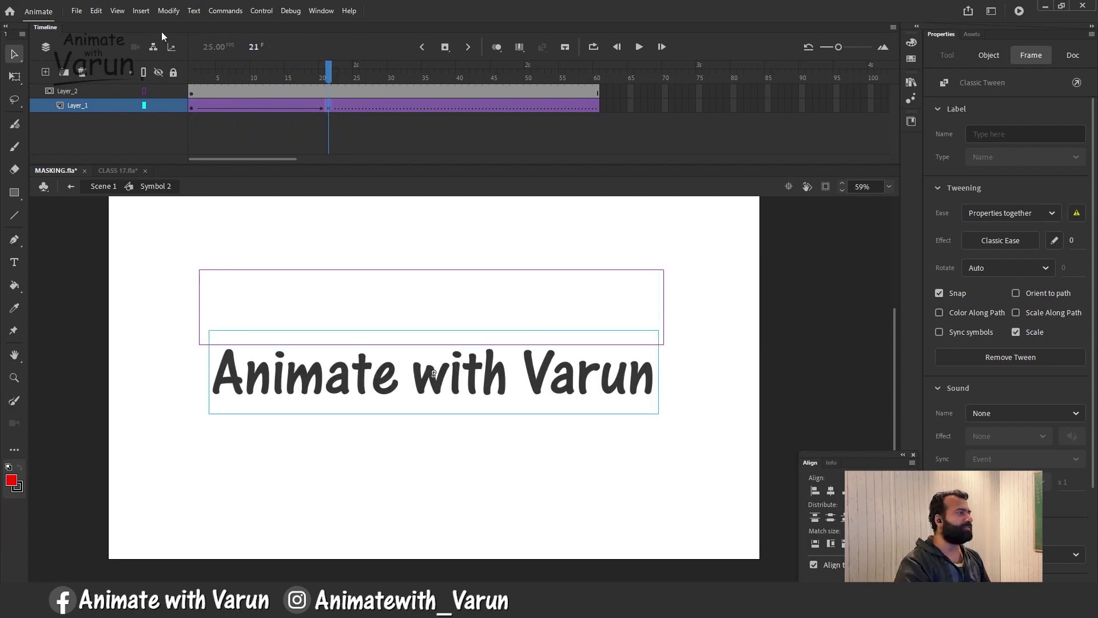
{"action": "left_click", "coordinate": [188, 78]}
{"action": "key", "text": "Return"}
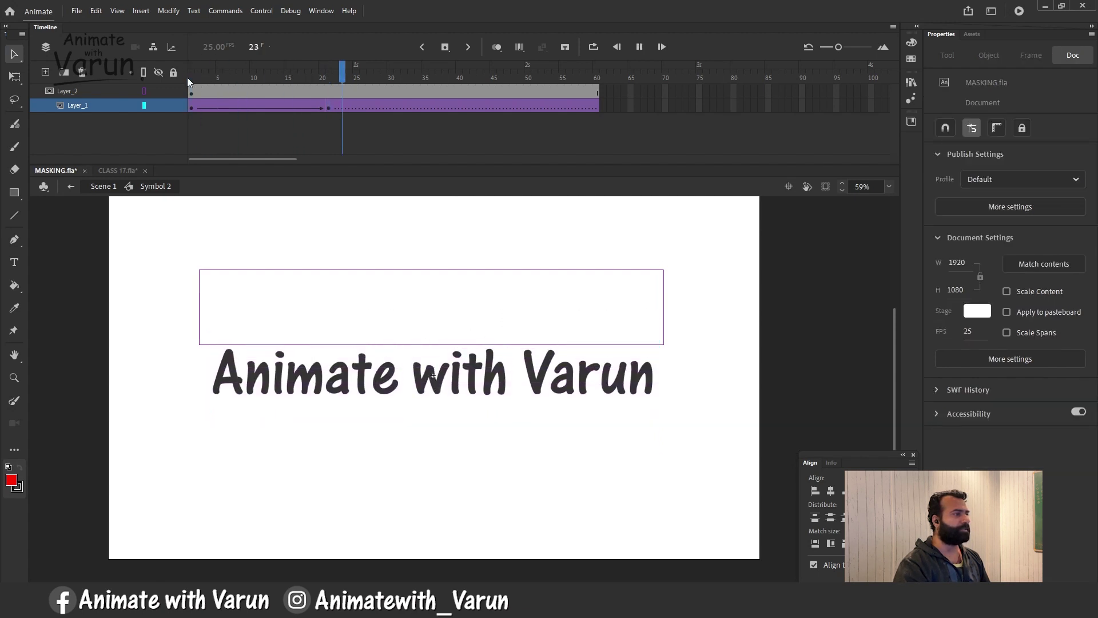
{"action": "key", "text": "Return"}
Shorten the tween inside the symbol by nine frames and play it back.
{"action": "left_click", "coordinate": [224, 73]}
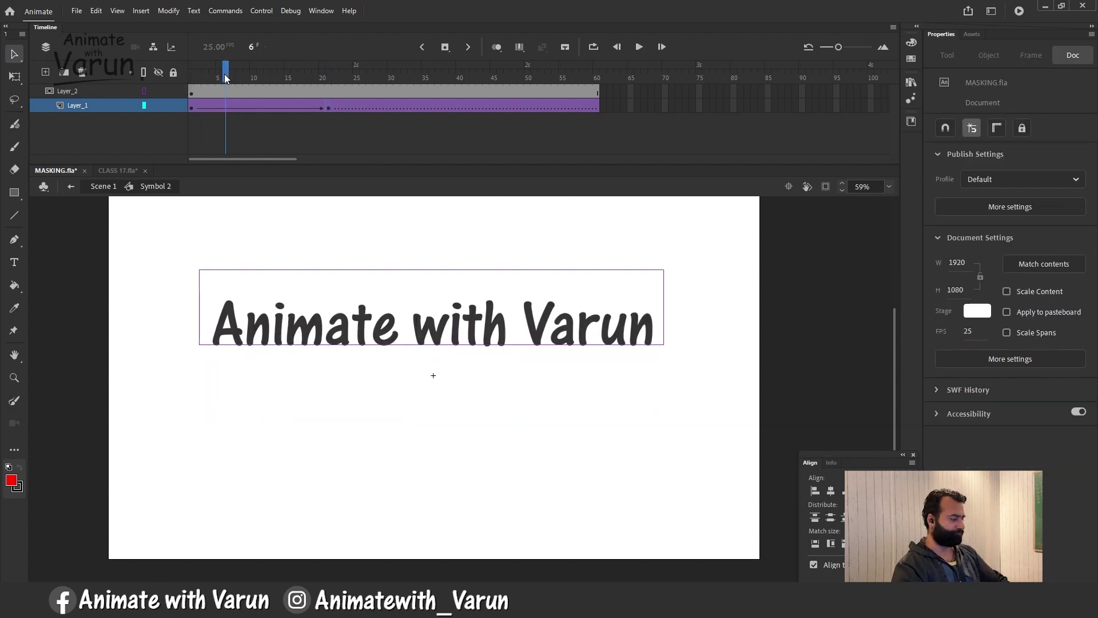
{"action": "key", "text": "shift+F5"}
{"action": "key", "text": "shift+F5"}
{"action": "key", "text": "shift+F5"}
{"action": "key", "text": "shift+F5"}
{"action": "key", "text": "shift+F5"}
{"action": "key", "text": "shift+F5"}
{"action": "key", "text": "shift+F5"}
{"action": "key", "text": "shift+F5"}
{"action": "key", "text": "shift+F5"}
{"action": "left_click_drag", "start_coordinate": [224, 75], "coordinate": [157, 85]}
{"action": "key", "text": "Return"}
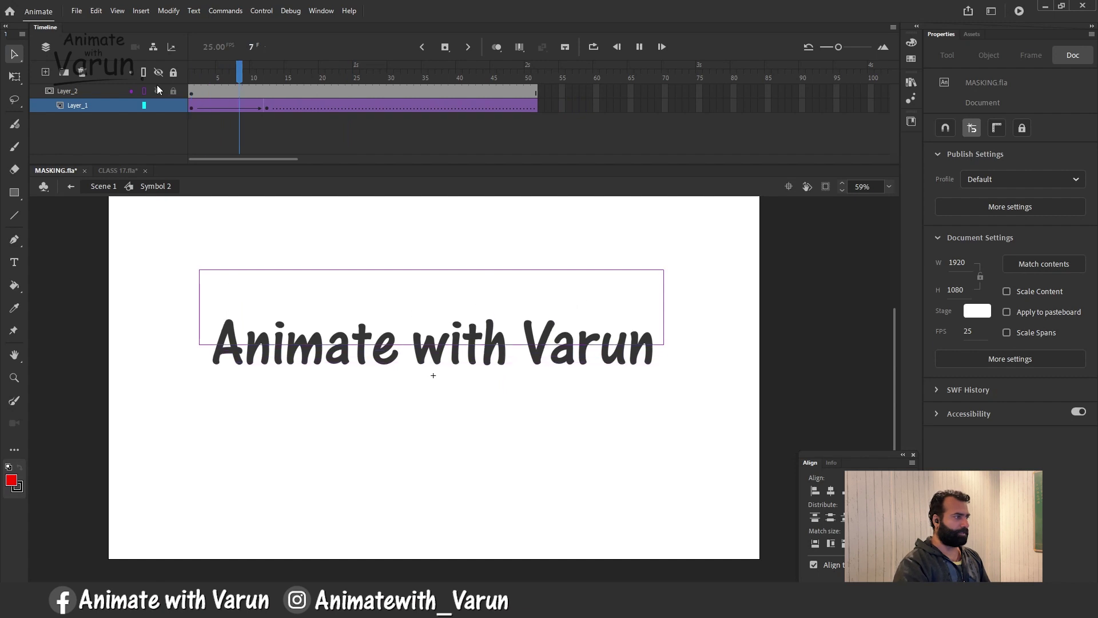
{"action": "key", "text": "Return"}
In Scene 1, place a copy of the title graphic below the original and duplicate its symbol to make it independent.
{"action": "left_click", "coordinate": [103, 187]}
{"action": "key", "text": "z"}
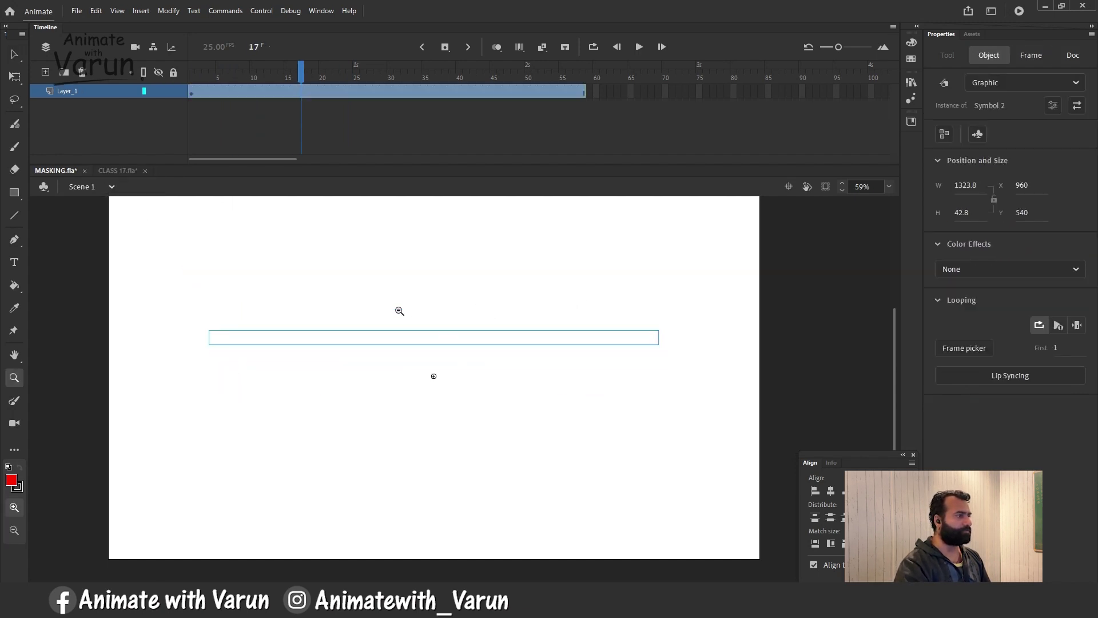
{"action": "left_click", "coordinate": [192, 91]}
{"action": "key", "text": "v"}
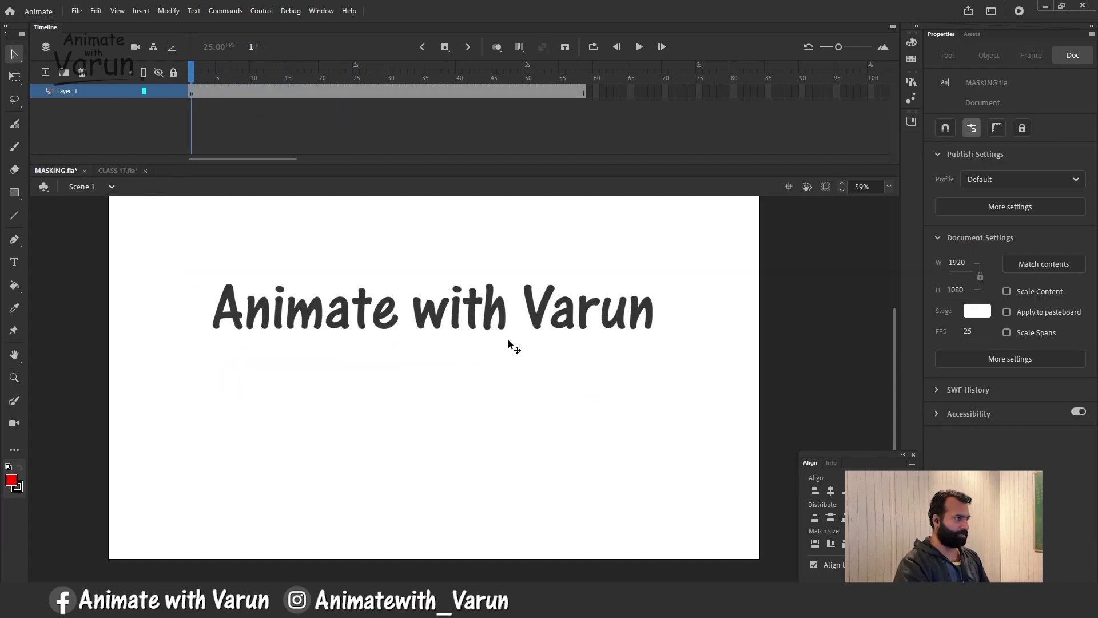
{"action": "left_click", "coordinate": [500, 319]}
{"action": "left_click_drag", "start_coordinate": [500, 319], "coordinate": [501, 437]}
{"action": "right_click", "coordinate": [493, 435]}
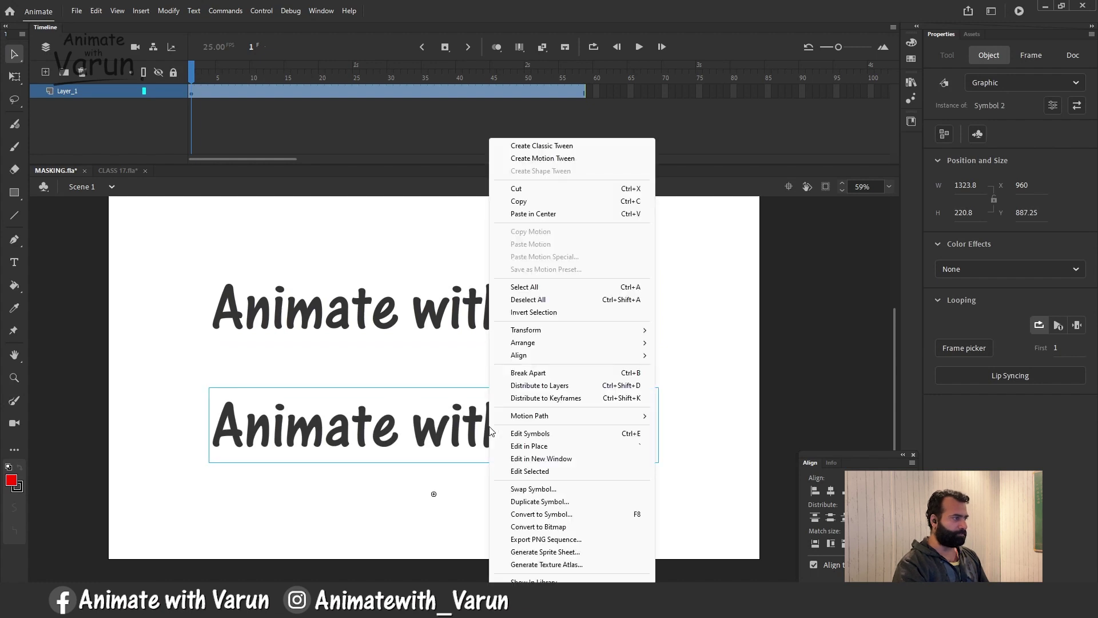
{"action": "left_click", "coordinate": [537, 501]}
{"action": "key", "text": "Return"}
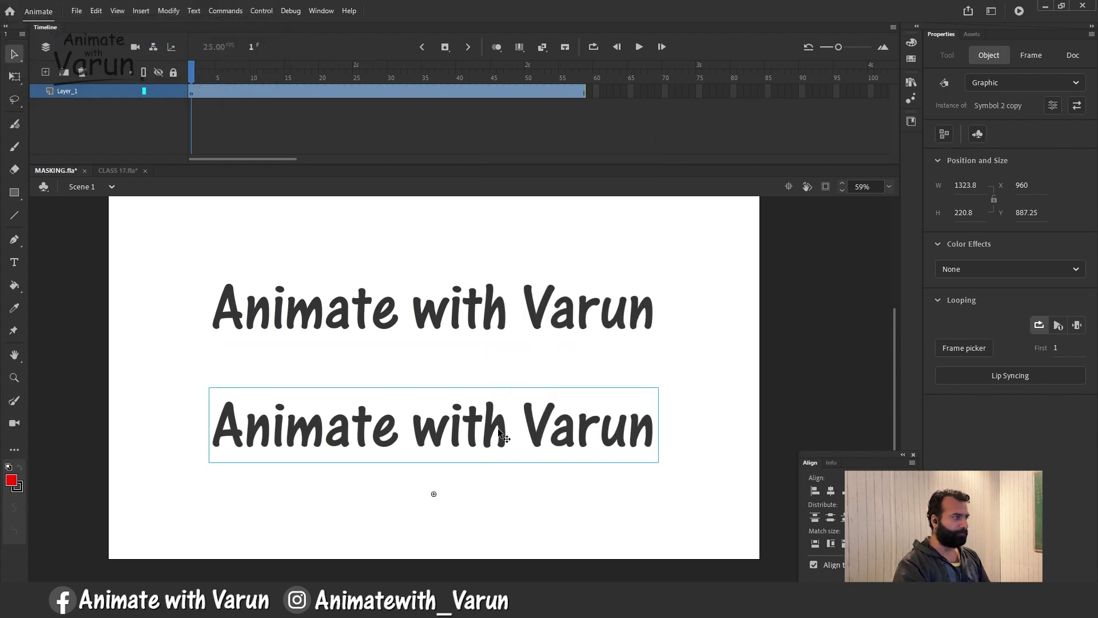
Inside the duplicated symbol, reverse the tween so the text rises into the mask area, and lock both layers.
{"action": "double_click", "coordinate": [502, 430]}
{"action": "left_click_drag", "start_coordinate": [200, 75], "coordinate": [267, 76]}
{"action": "right_click", "coordinate": [202, 106]}
{"action": "left_click", "coordinate": [274, 390]}
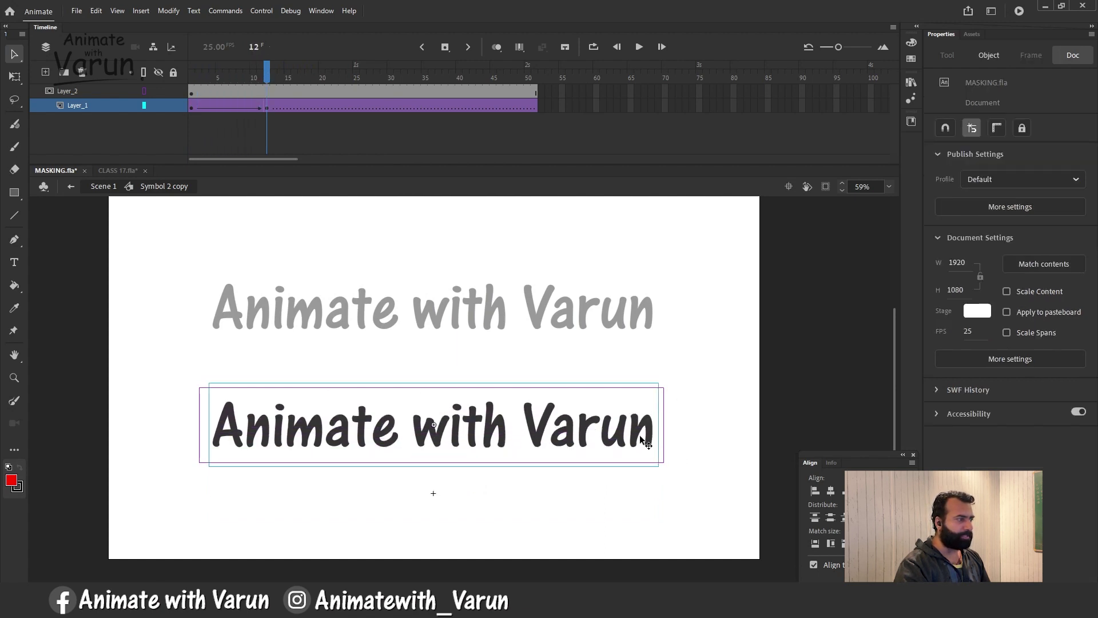
{"action": "left_click_drag", "start_coordinate": [173, 105], "coordinate": [281, 86]}
Set the reversed tween's ease to 100 and play the animation in Scene 1.
{"action": "left_click", "coordinate": [254, 121]}
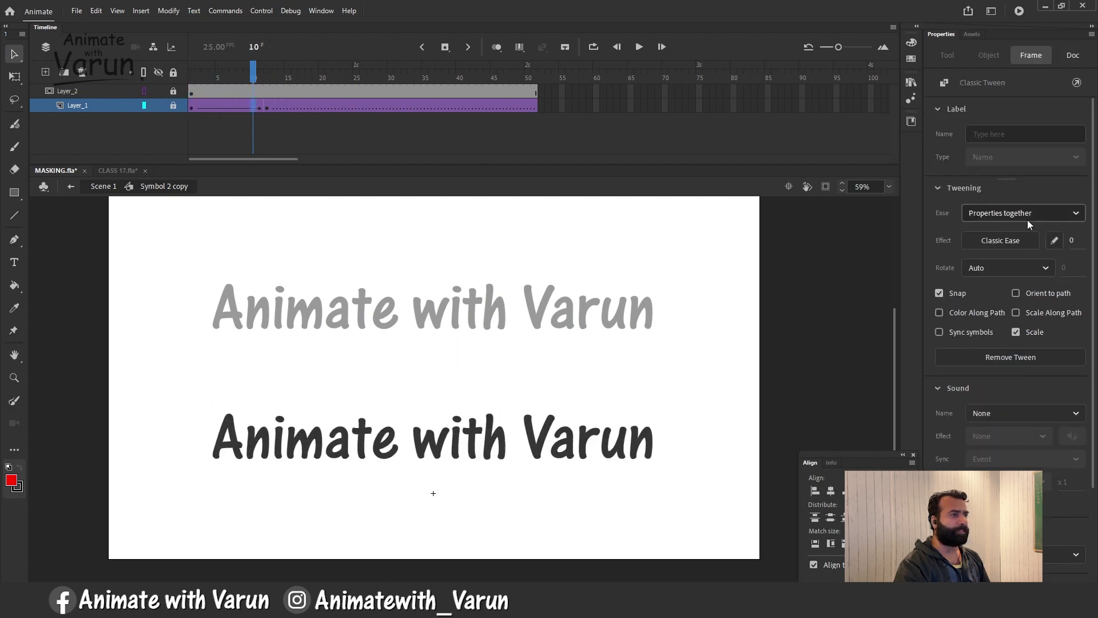
{"action": "left_click_drag", "start_coordinate": [1072, 240], "coordinate": [1072, 243]}
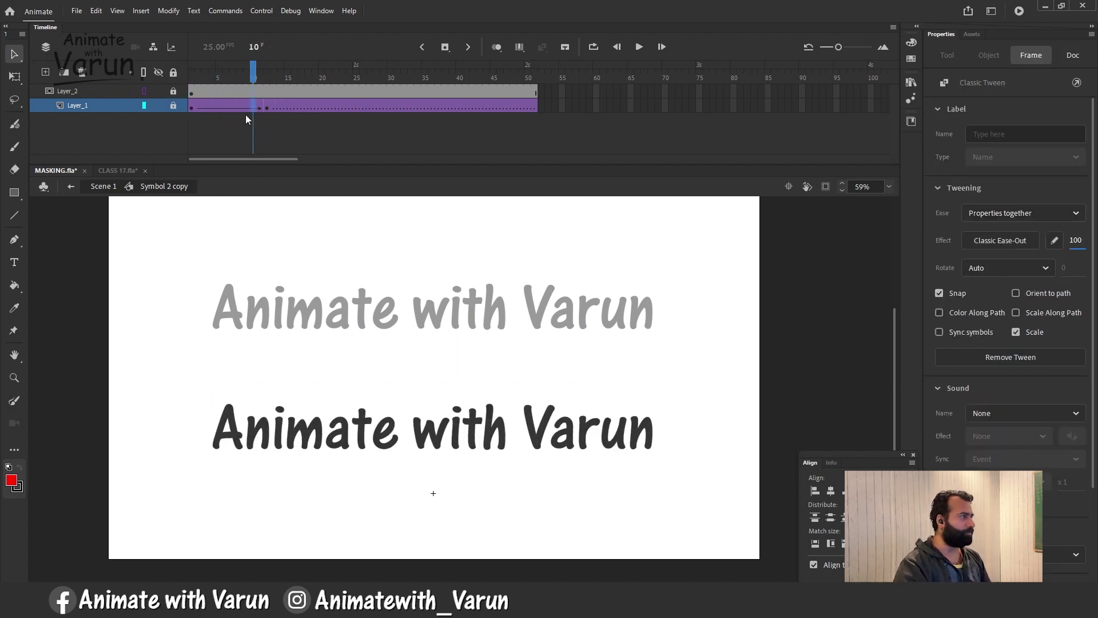
{"action": "left_click", "coordinate": [104, 187]}
{"action": "key", "text": "Return"}
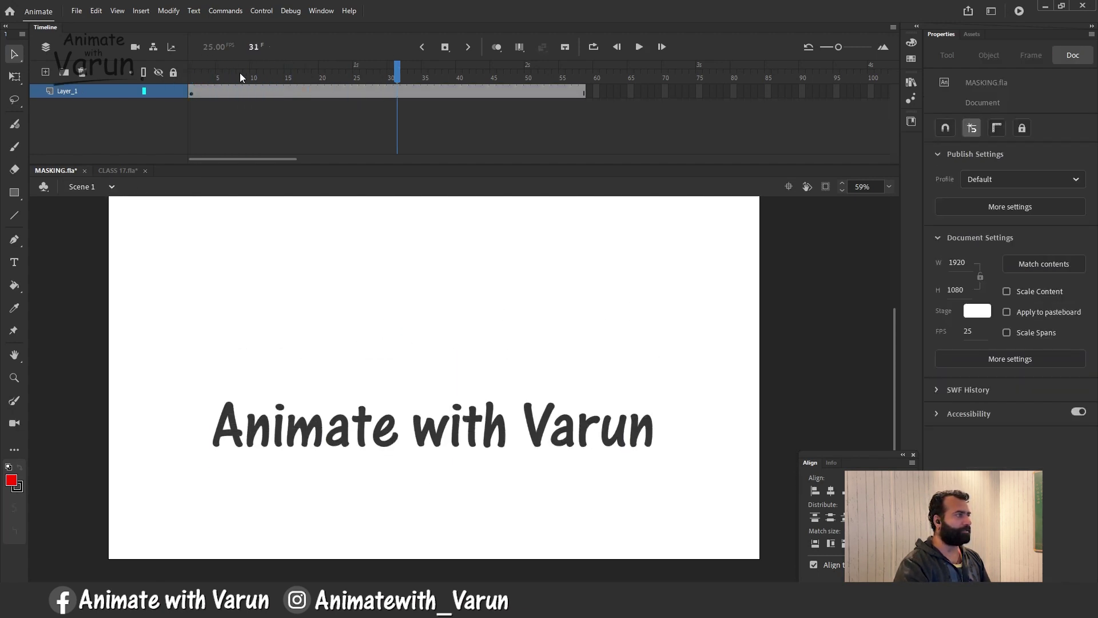
{"action": "left_click_drag", "start_coordinate": [240, 77], "coordinate": [191, 76]}
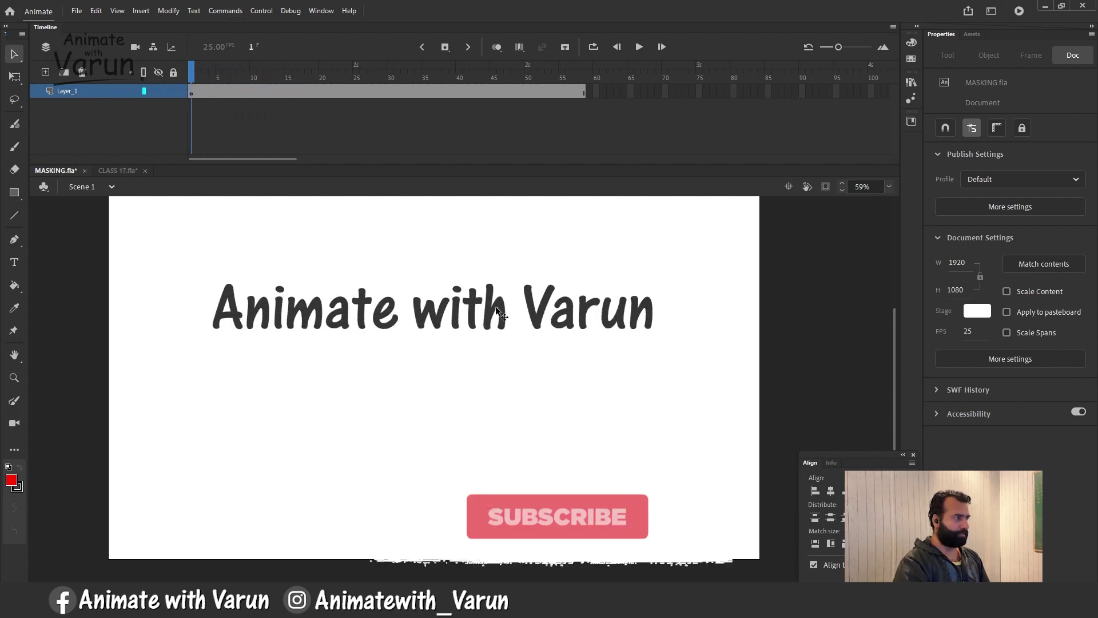
Lower the original title to about Y 643 and distribute both titles to separate layers, removing the emptied layer.
{"action": "left_click", "coordinate": [495, 307]}
{"action": "left_click_drag", "start_coordinate": [496, 309], "coordinate": [495, 344]}
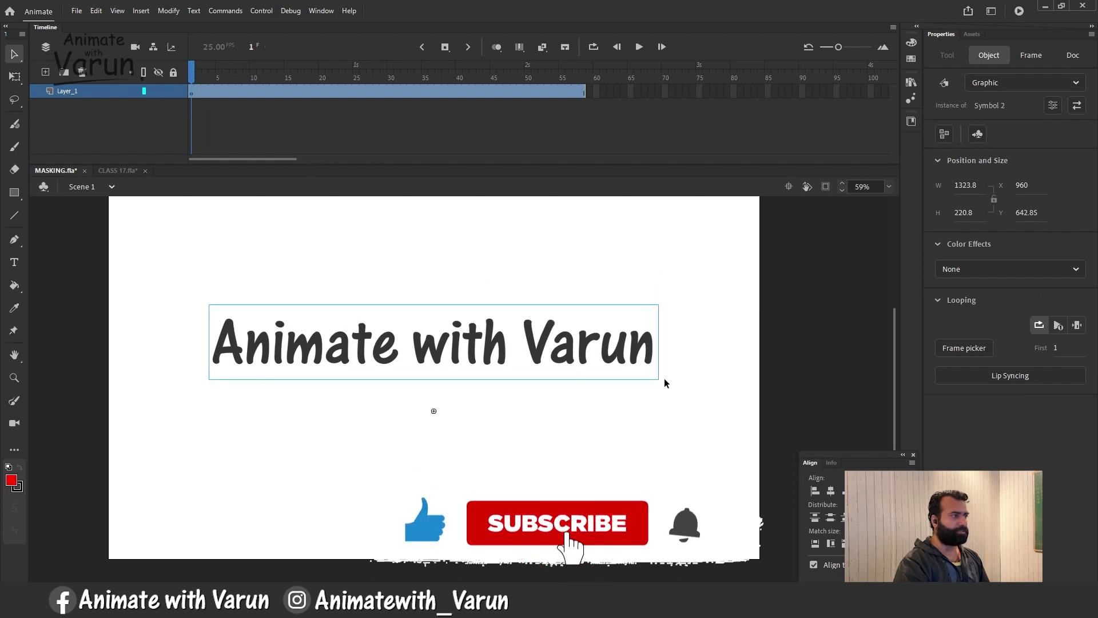
{"action": "left_click", "coordinate": [233, 76]}
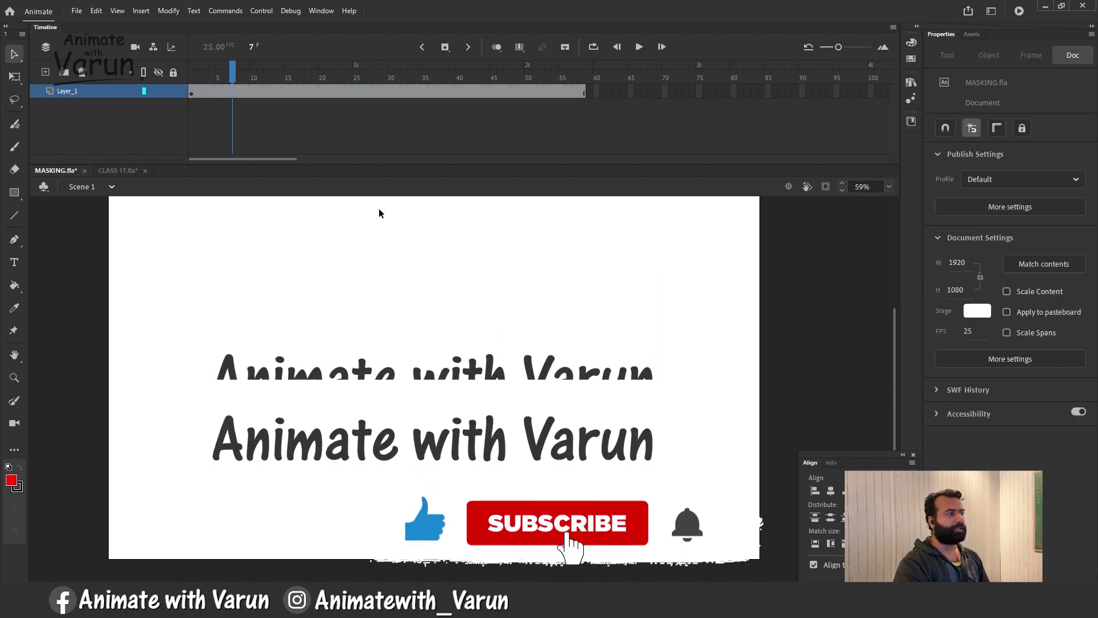
{"action": "left_click_drag", "start_coordinate": [381, 213], "coordinate": [495, 530]}
{"action": "key", "text": "ctrl+shift+d"}
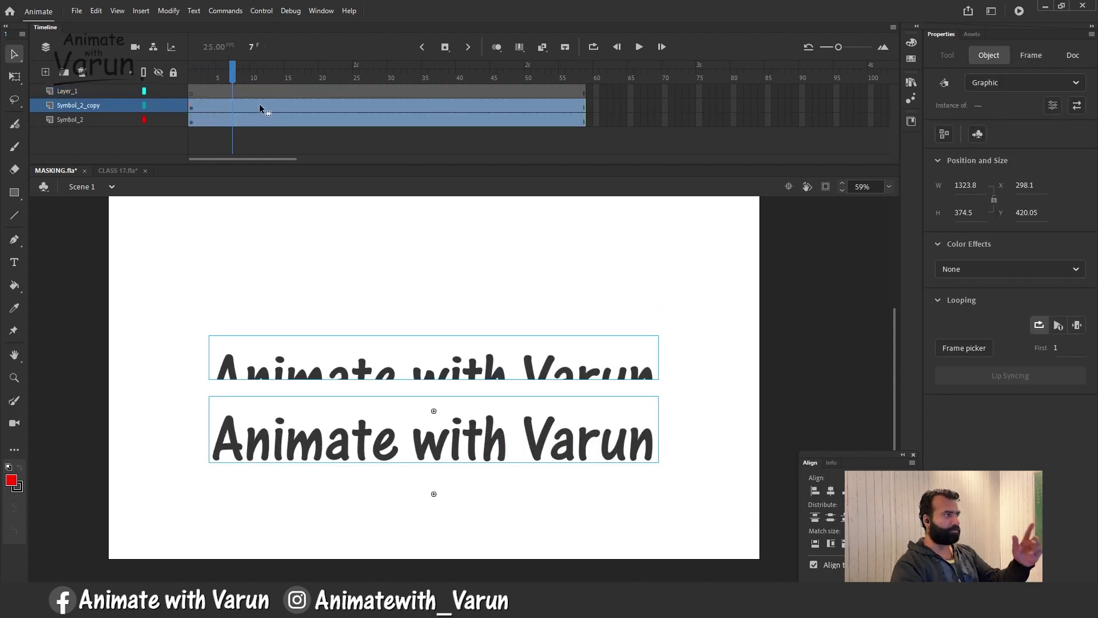
{"action": "left_click", "coordinate": [191, 76]}
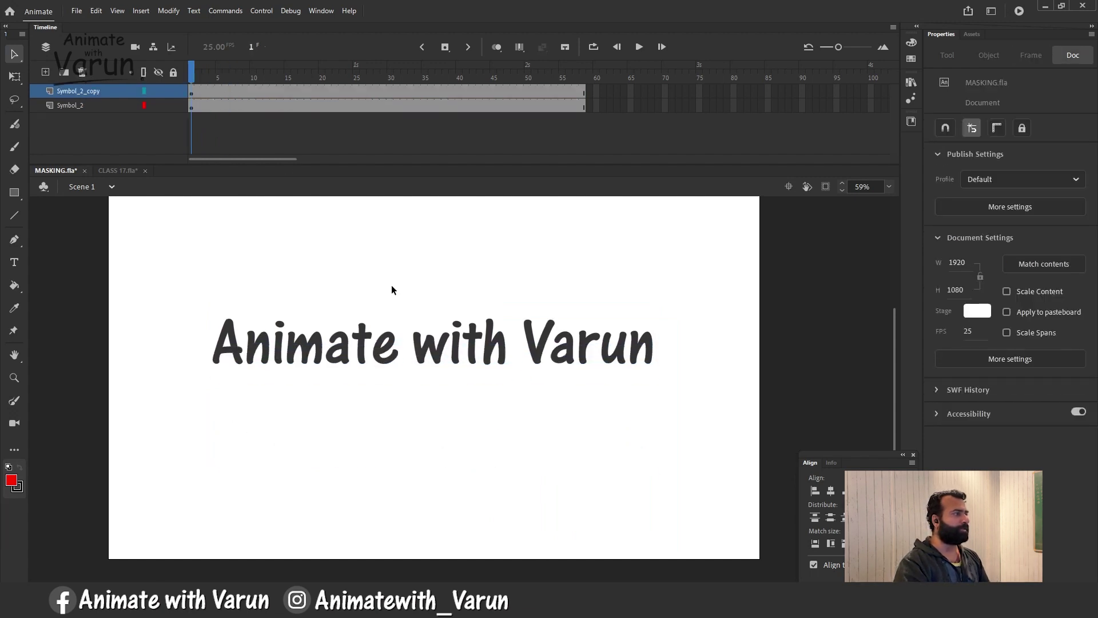
Reposition both titles vertically, placing Symbol_2 at about Y 501 and Symbol_2_copy at about Y 585.
{"action": "left_click", "coordinate": [226, 74]}
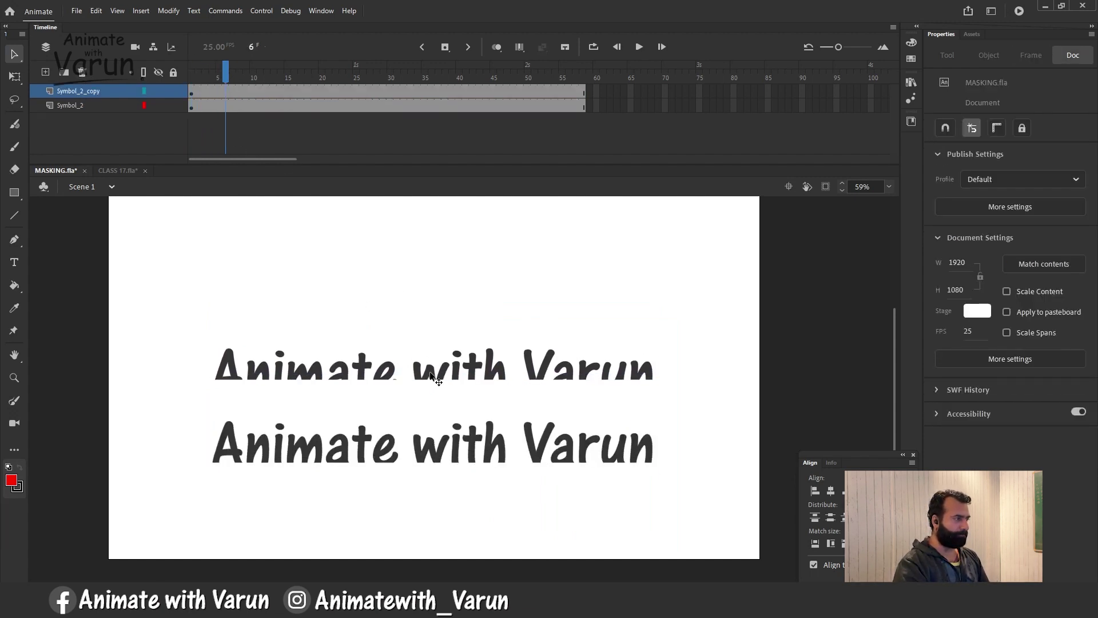
{"action": "left_click_drag", "start_coordinate": [432, 377], "coordinate": [433, 276]}
{"action": "left_click", "coordinate": [443, 462]}
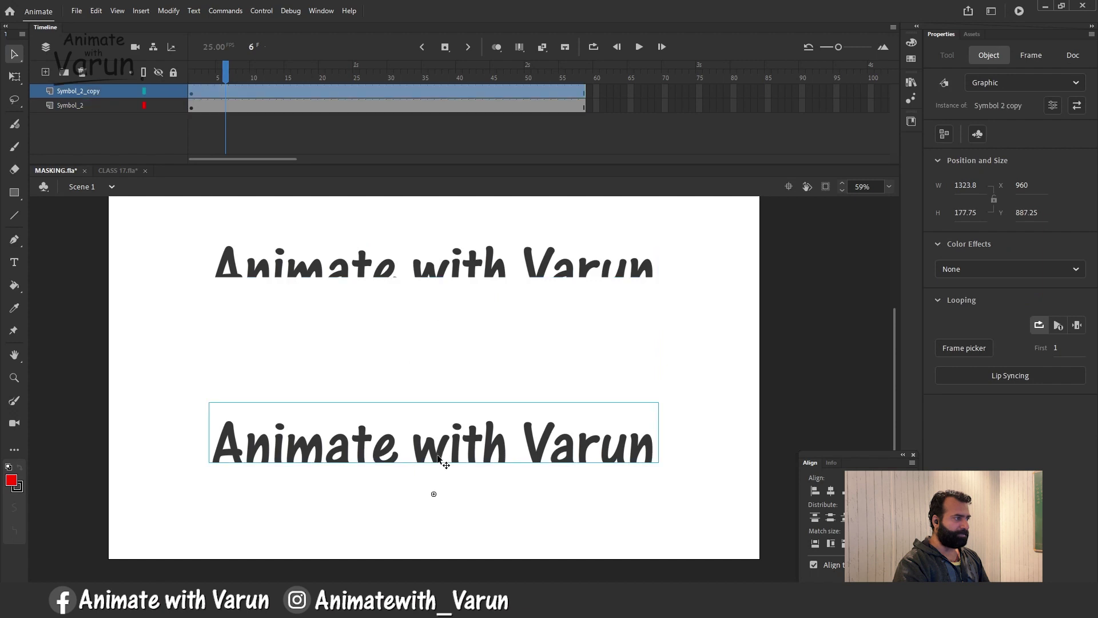
{"action": "left_click_drag", "start_coordinate": [438, 457], "coordinate": [438, 404]}
{"action": "left_click_drag", "start_coordinate": [461, 271], "coordinate": [456, 322]}
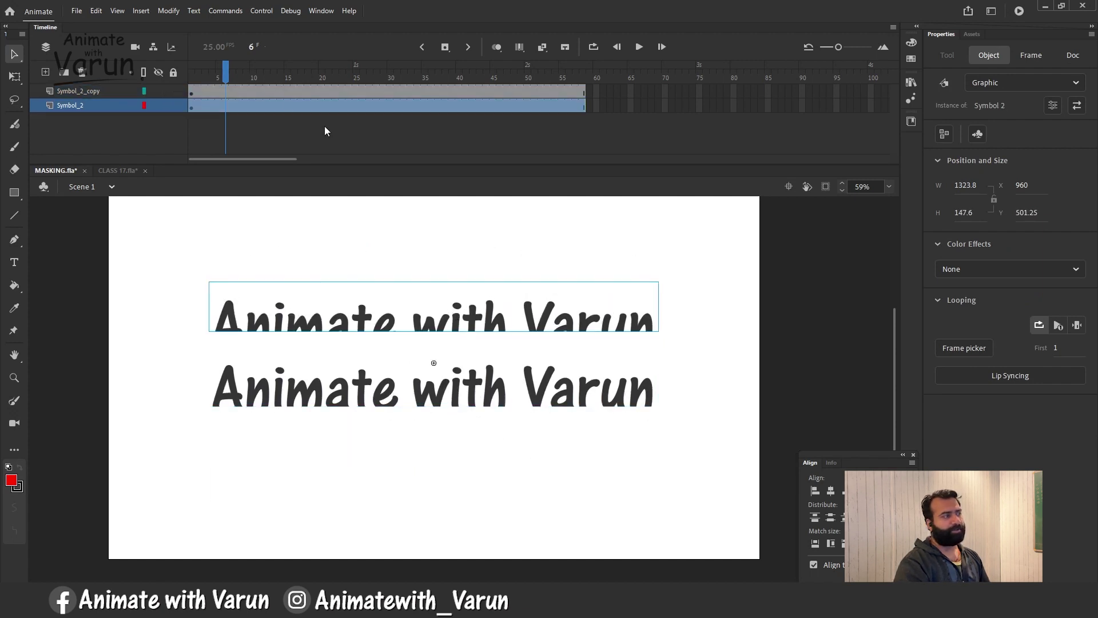
{"action": "left_click_drag", "start_coordinate": [222, 75], "coordinate": [267, 91]}
{"action": "left_click_drag", "start_coordinate": [486, 361], "coordinate": [486, 318]}
{"action": "mouse_move", "coordinate": [218, 74]}
{"action": "left_mouse_down"}
{"action": "mouse_move", "coordinate": [205, 71]}
{"action": "mouse_move", "coordinate": [218, 72]}
{"action": "left_mouse_up"}
{"action": "left_click", "coordinate": [475, 323]}
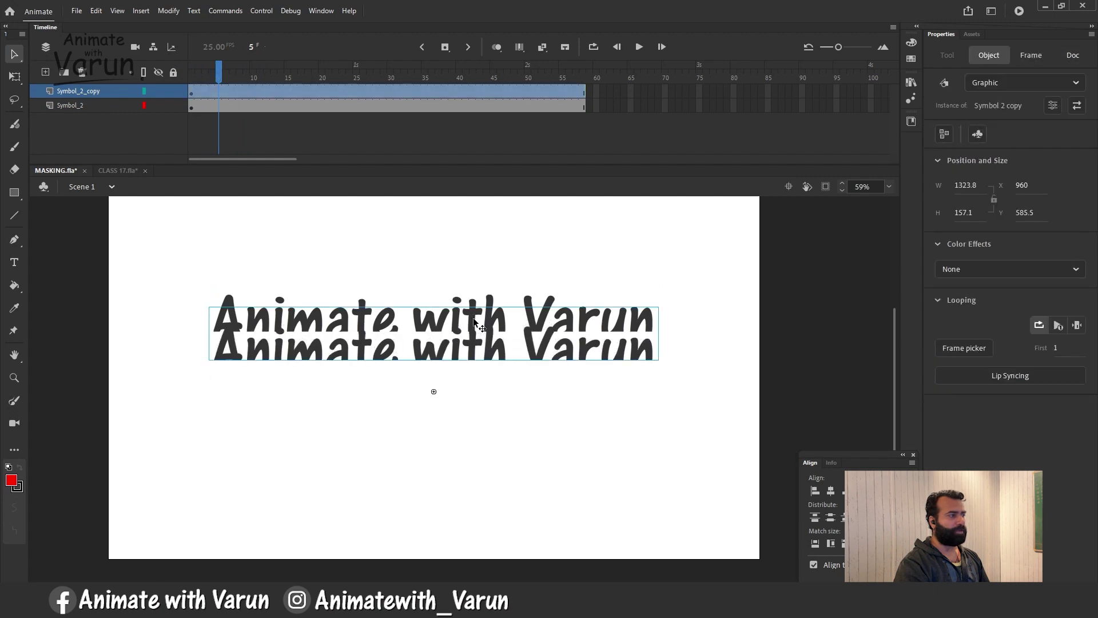
Shift the Symbol_2_copy frame span to start at frame 8 and raise its title to about Y 517.
{"action": "left_click_drag", "start_coordinate": [241, 94], "coordinate": [288, 92]}
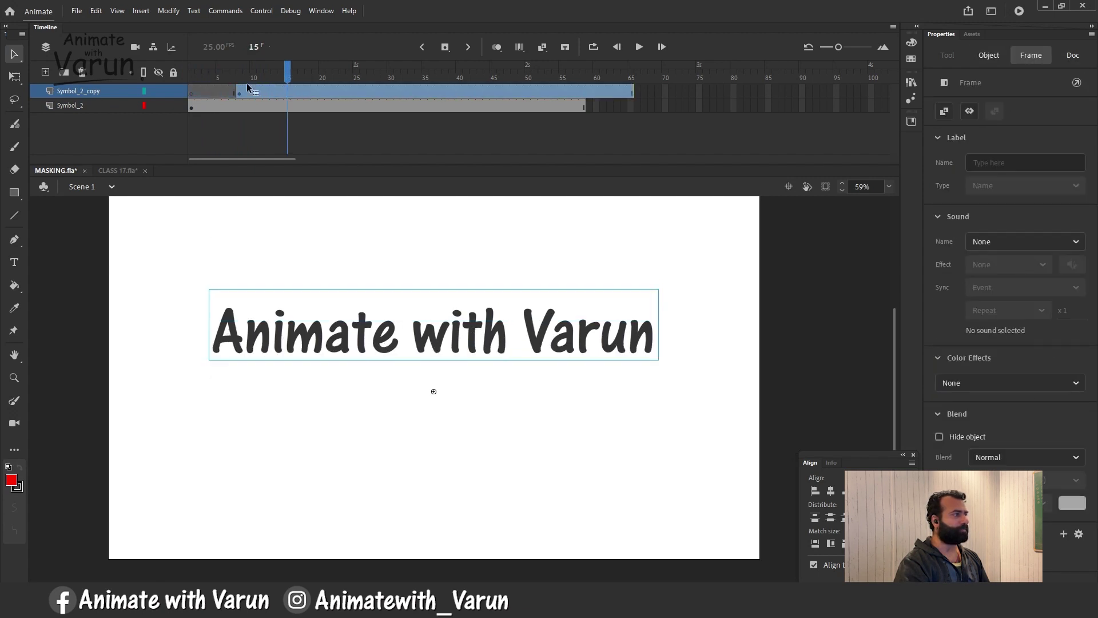
{"action": "left_click", "coordinate": [222, 73]}
{"action": "left_click_drag", "start_coordinate": [222, 73], "coordinate": [261, 74]}
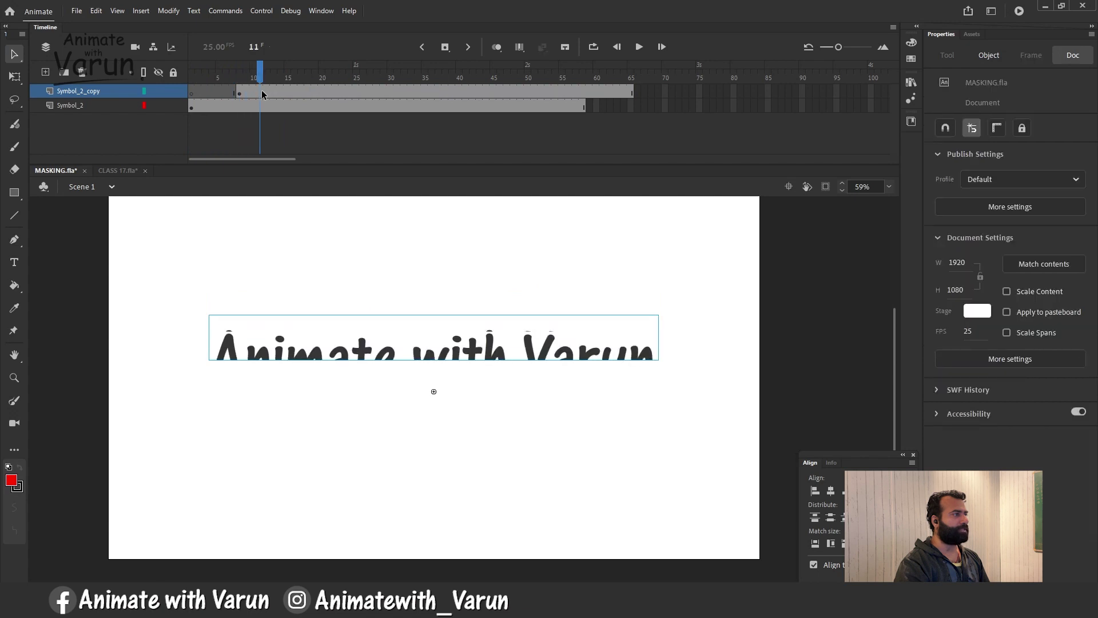
{"action": "left_click", "coordinate": [262, 94]}
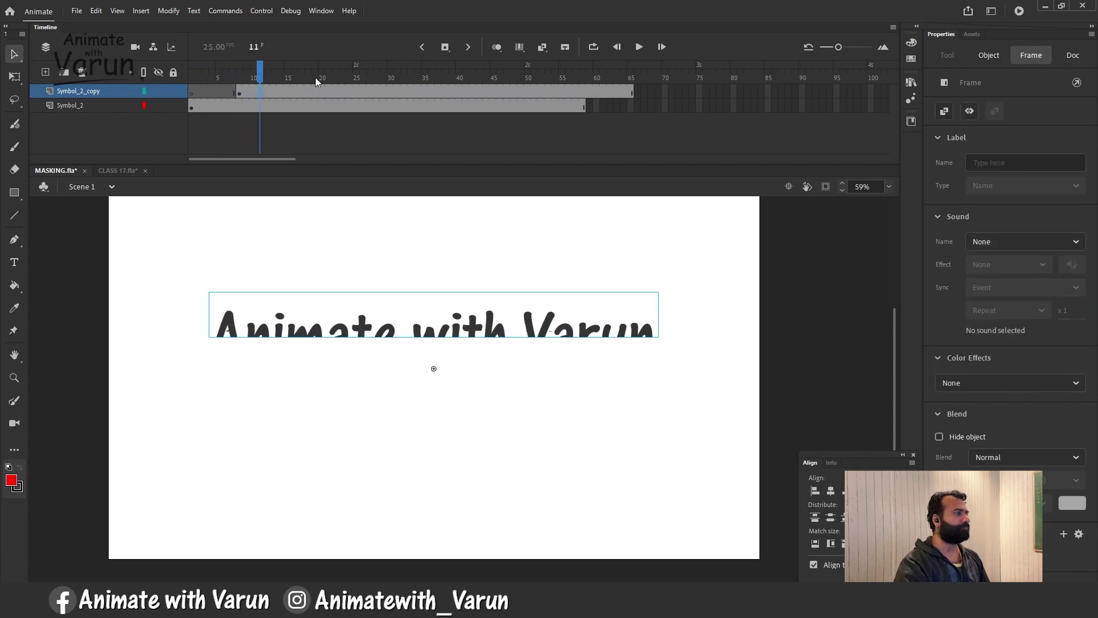
{"action": "left_click_drag", "start_coordinate": [259, 71], "coordinate": [315, 87]}
Insert two frames before Symbol_2_copy's starting keyframe and scrub through the transition.
{"action": "left_click", "coordinate": [228, 94]}
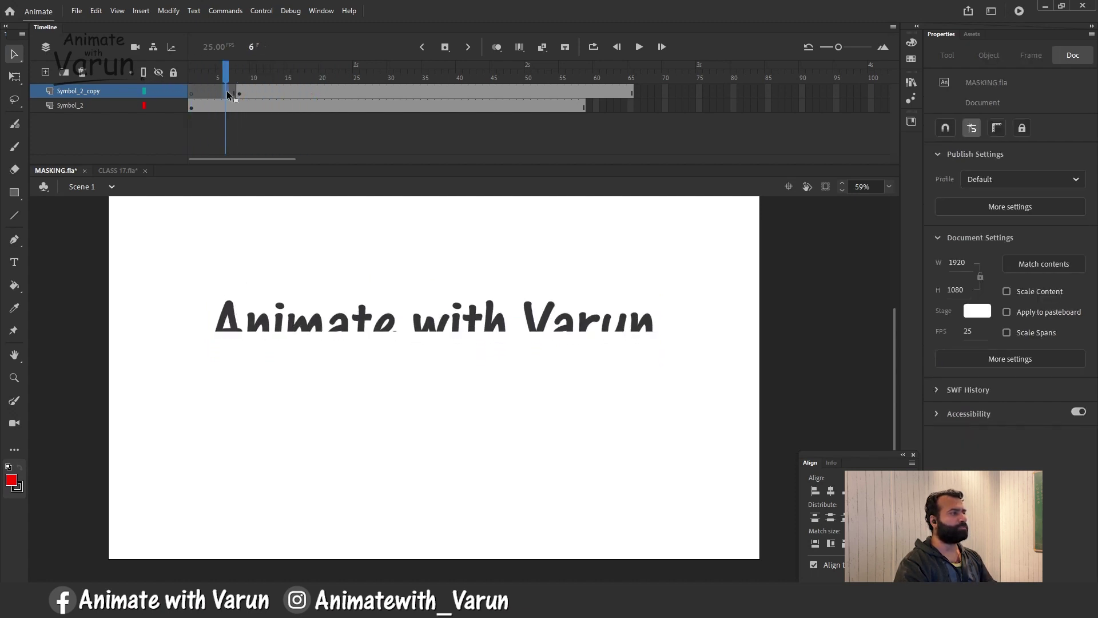
{"action": "key", "text": "F5"}
{"action": "key", "text": "F5"}
{"action": "left_click_drag", "start_coordinate": [230, 78], "coordinate": [321, 78]}
{"action": "left_click", "coordinate": [288, 129]}
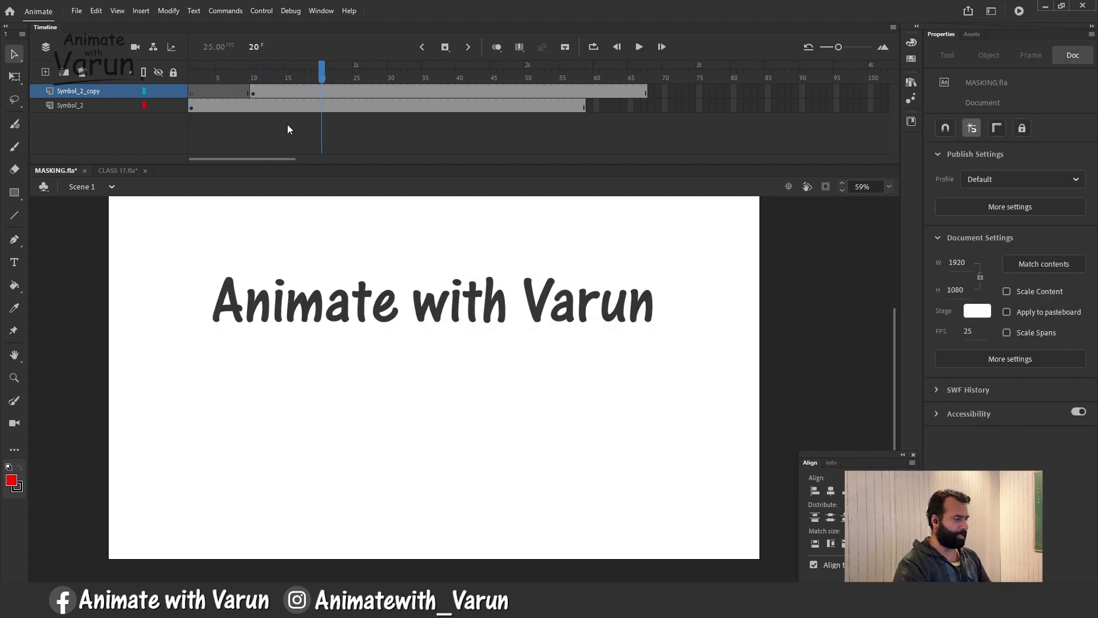
Inside Symbol 2 copy, unlock the layers and duplicate the frame 12 text graphic as an independent symbol.
{"action": "double_click", "coordinate": [367, 317]}
{"action": "key", "text": "ctrl+e"}
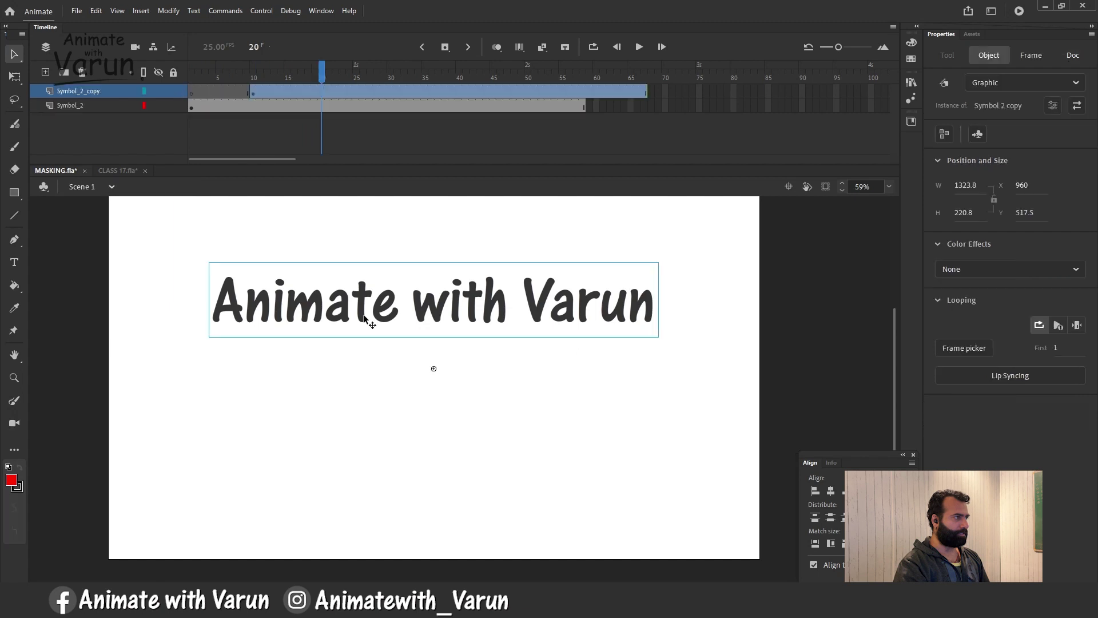
{"action": "double_click", "coordinate": [366, 318]}
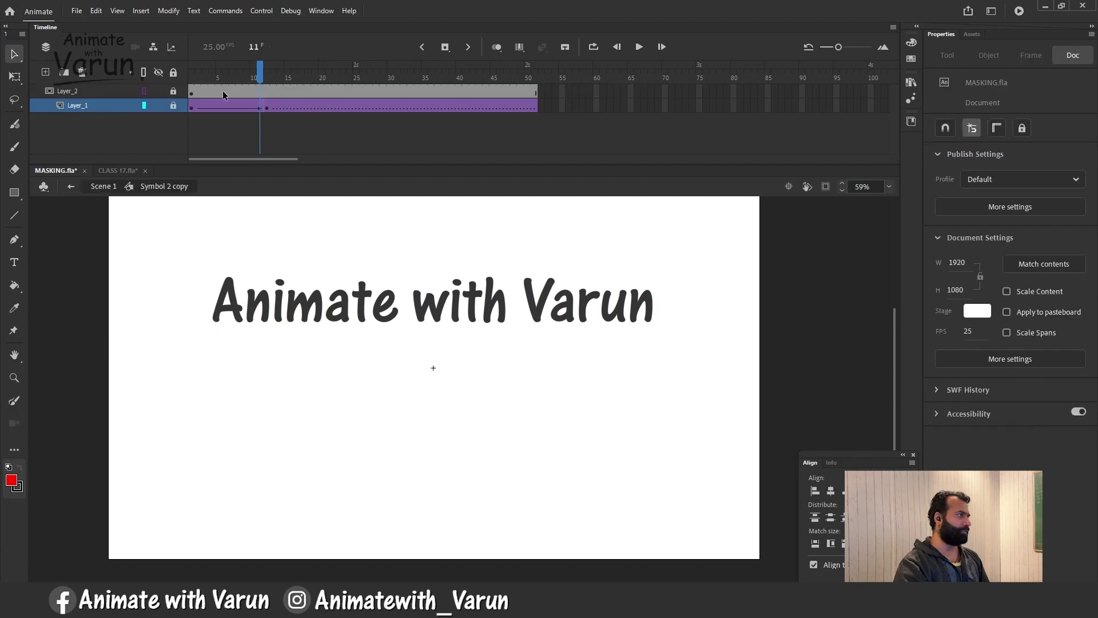
{"action": "left_click", "coordinate": [173, 93]}
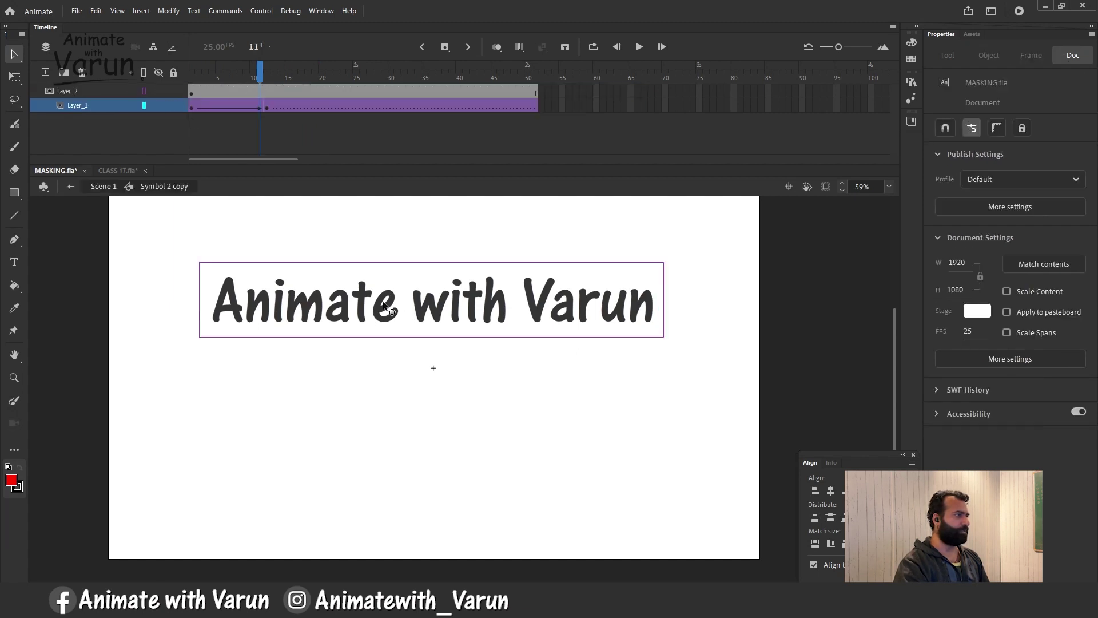
{"action": "left_click", "coordinate": [267, 77]}
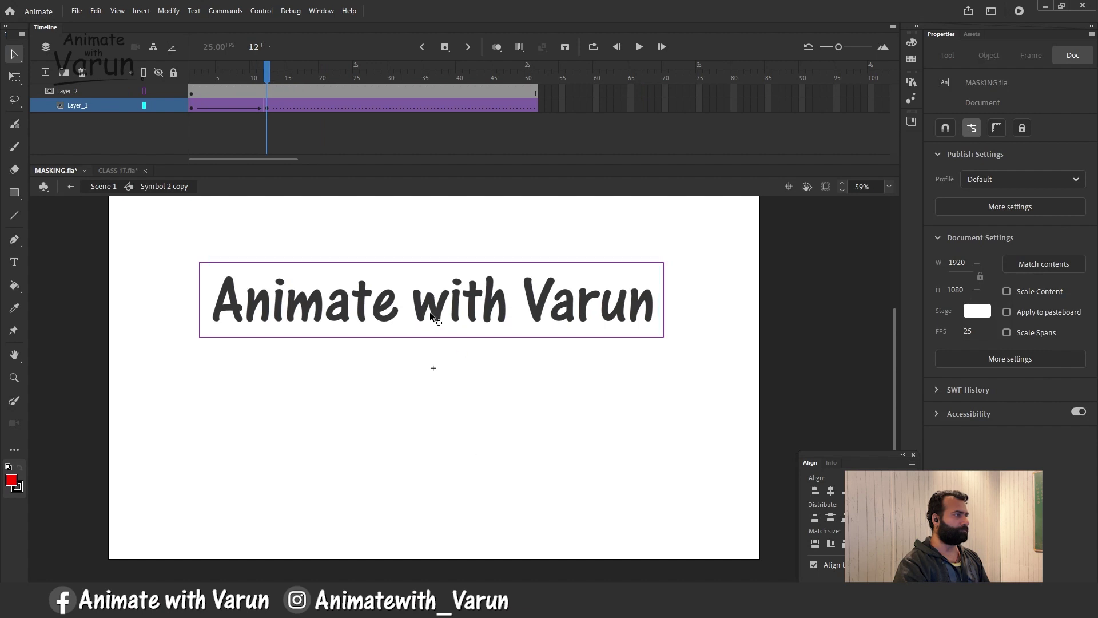
{"action": "right_click", "coordinate": [430, 311]}
{"action": "key", "text": "Return"}
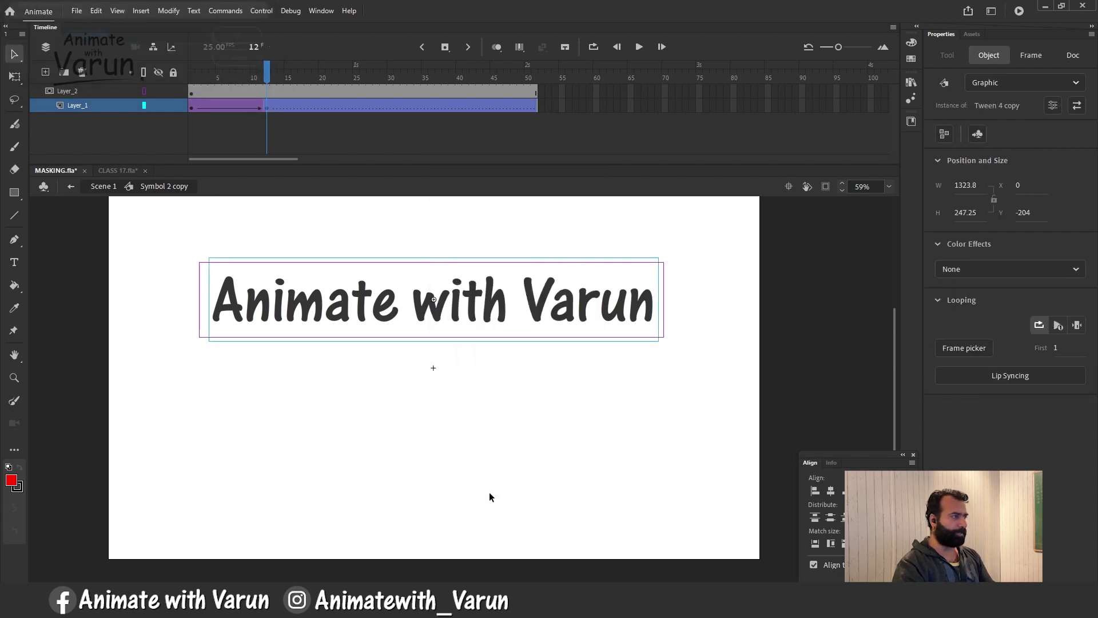
Inside the duplicated text symbol, replace the title text with "Subscribe".
{"action": "double_click", "coordinate": [436, 313]}
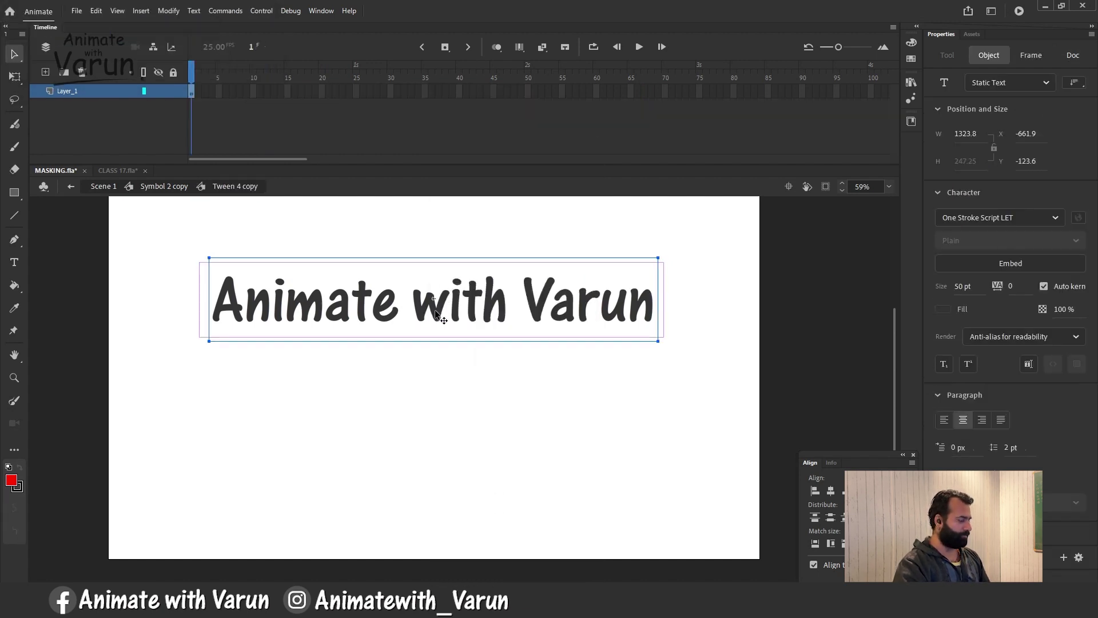
{"action": "double_click", "coordinate": [435, 309]}
{"action": "key", "text": "ctrl+a"}
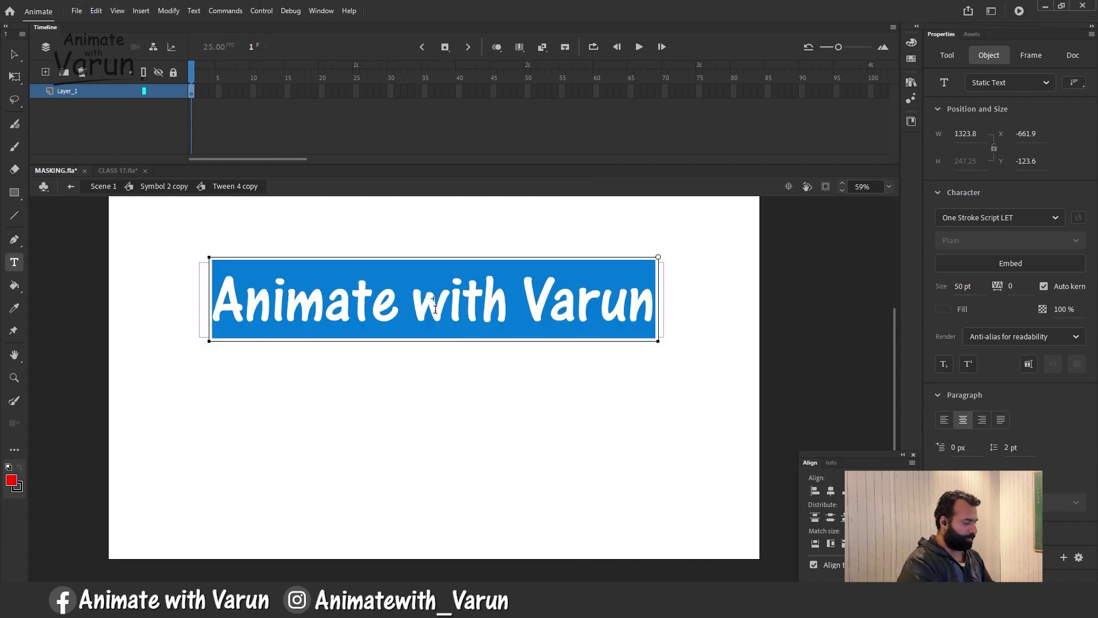
{"action": "type", "text": "Subscri"}
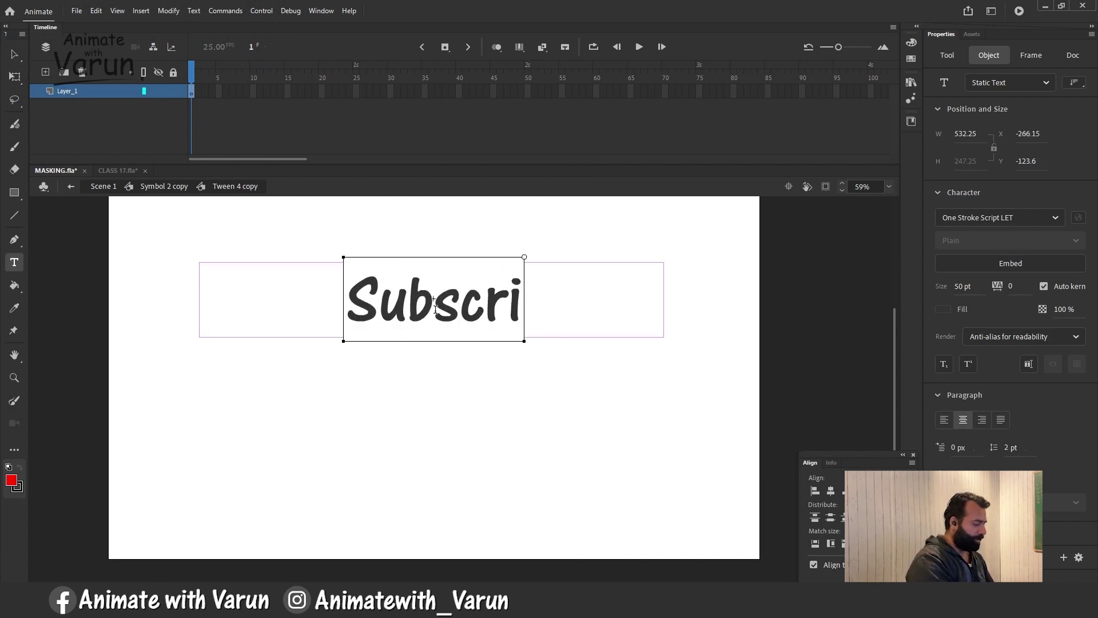
{"action": "type", "text": "be"}
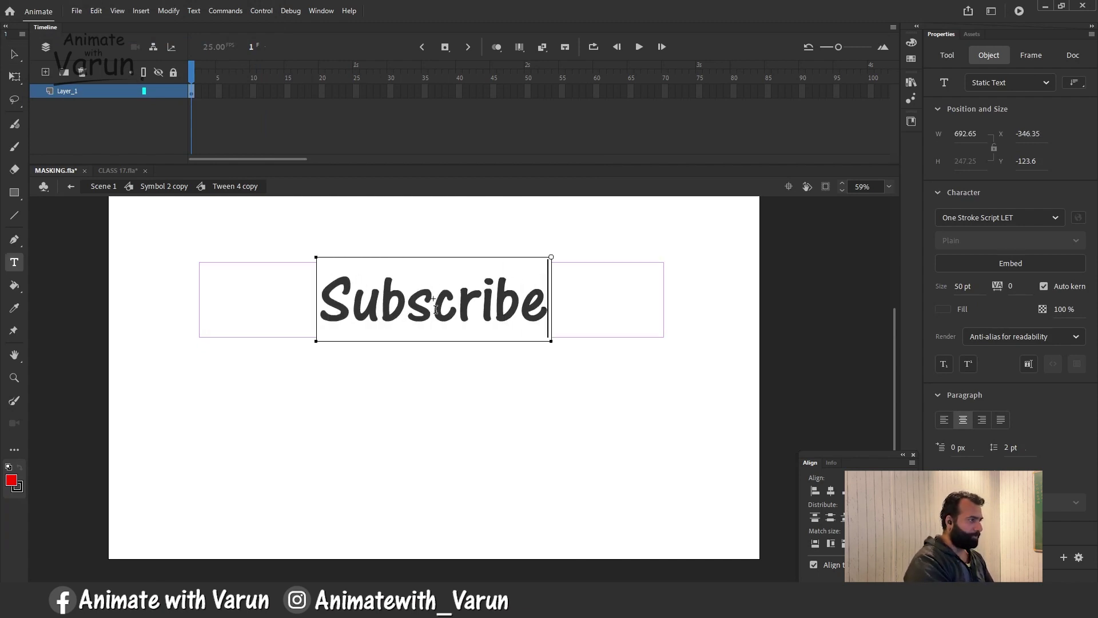
Select the "Subscribe" text object and open its fill colour swatches.
{"action": "left_click", "coordinate": [14, 54]}
{"action": "left_click", "coordinate": [943, 309]}
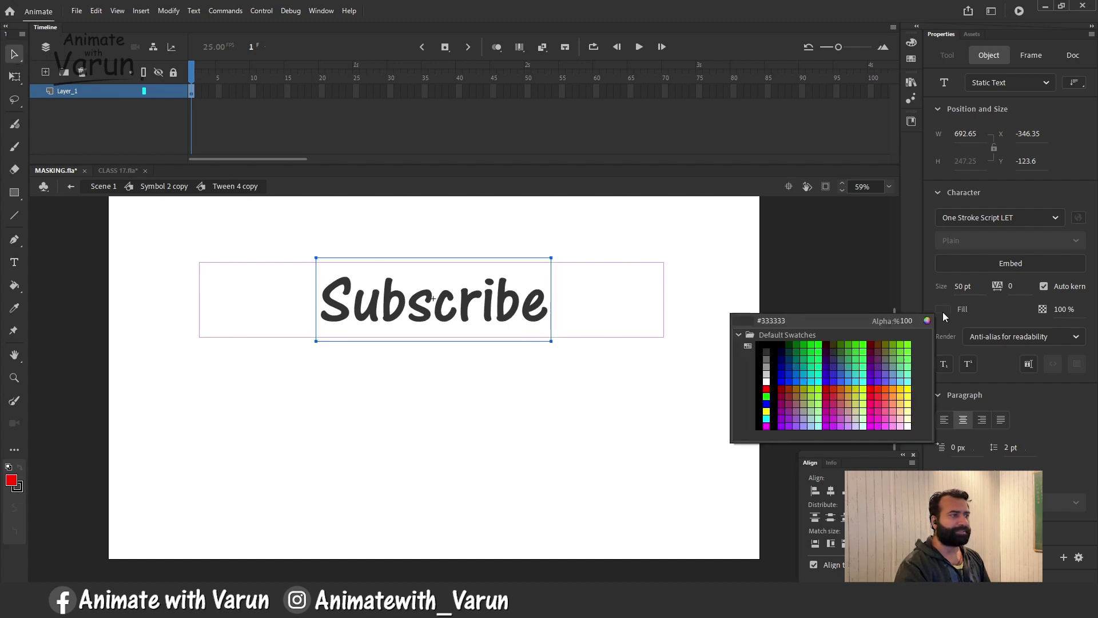